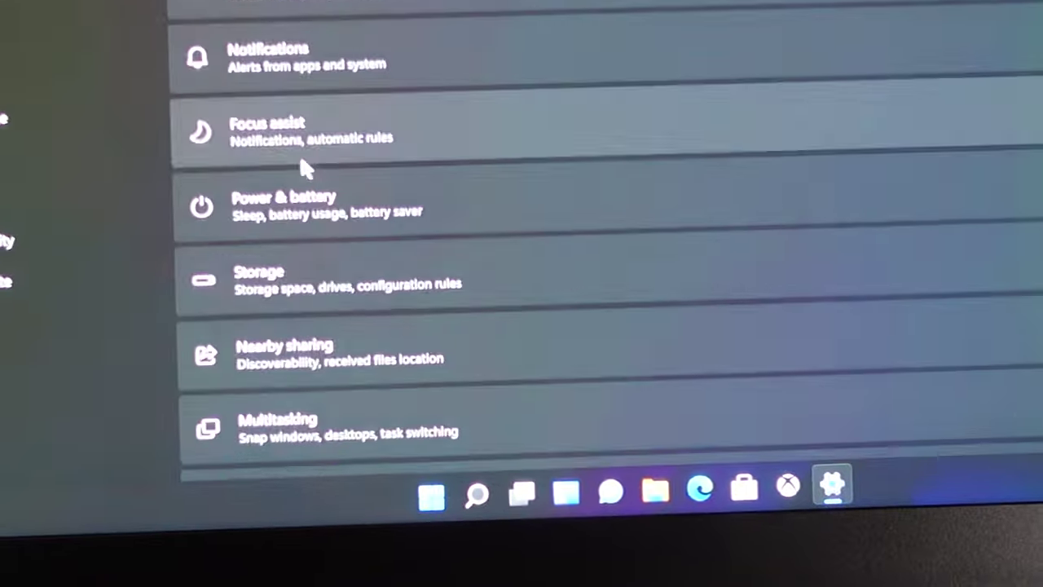
Open the About page with the device and Windows specifications in the system settings
{"action": "scroll", "coordinate": [302, 167], "scroll_direction": "down", "scroll_amount": 6}
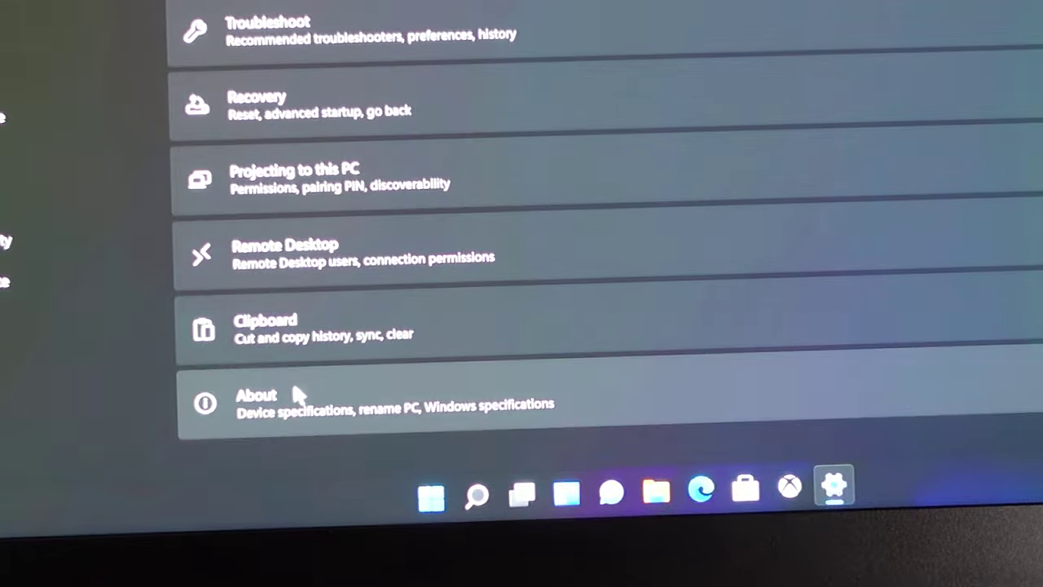
{"action": "left_click", "coordinate": [292, 399]}
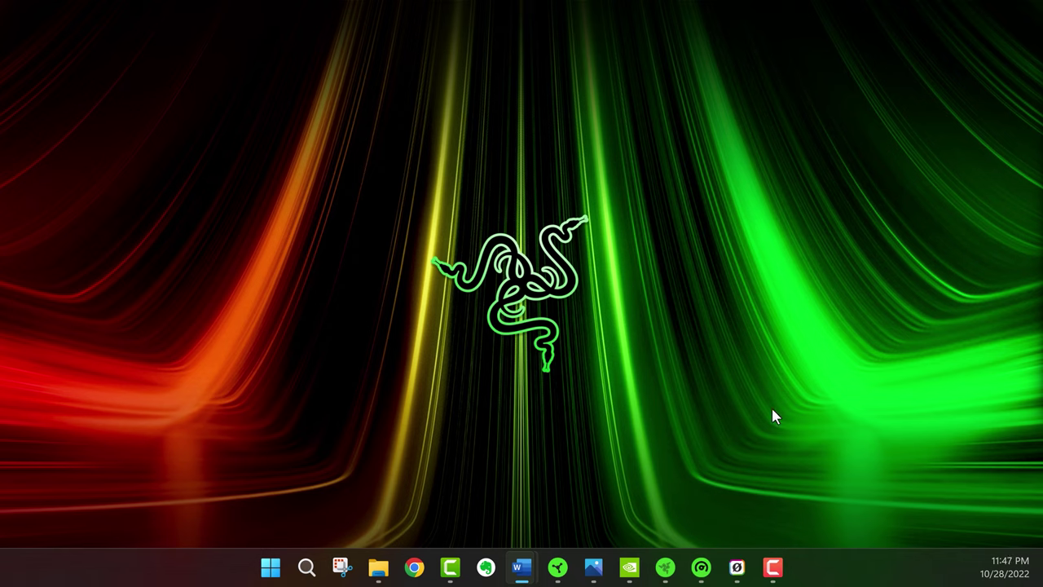
Switch to Razer Synapse and open the keyboard's settings page
{"action": "left_click", "coordinate": [559, 570]}
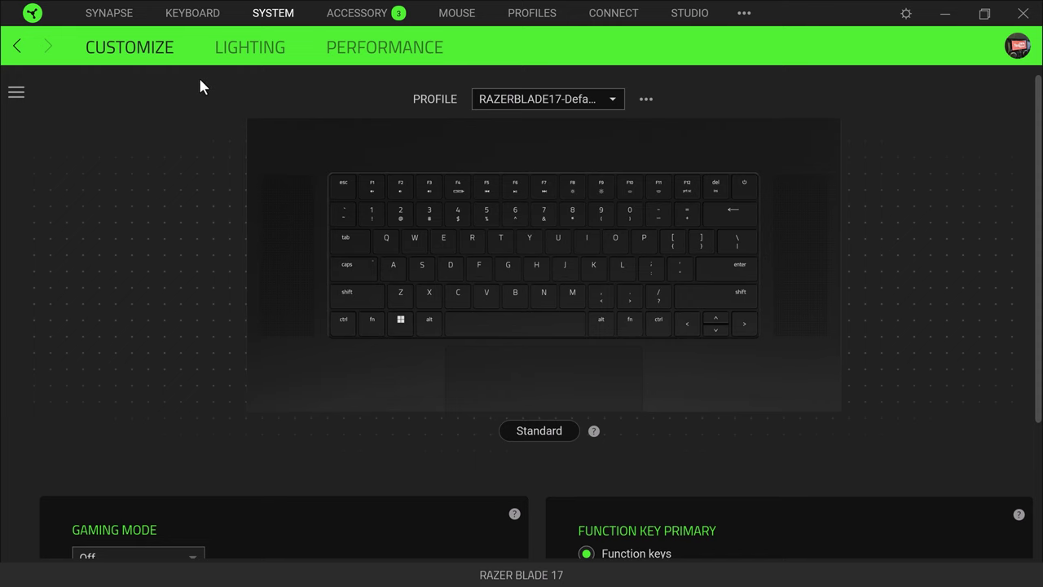
{"action": "left_click", "coordinate": [182, 10]}
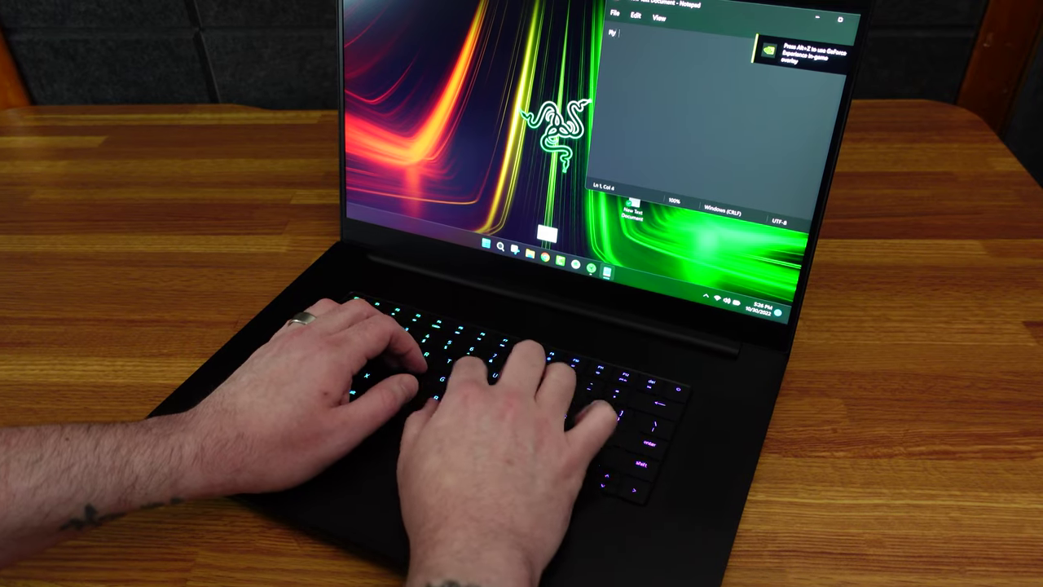
Finish a keyboard test sentence in Notepad joking about a friend, calling Mash IT ok and a third party much better
{"action": "type", "text": "end Tony s"}
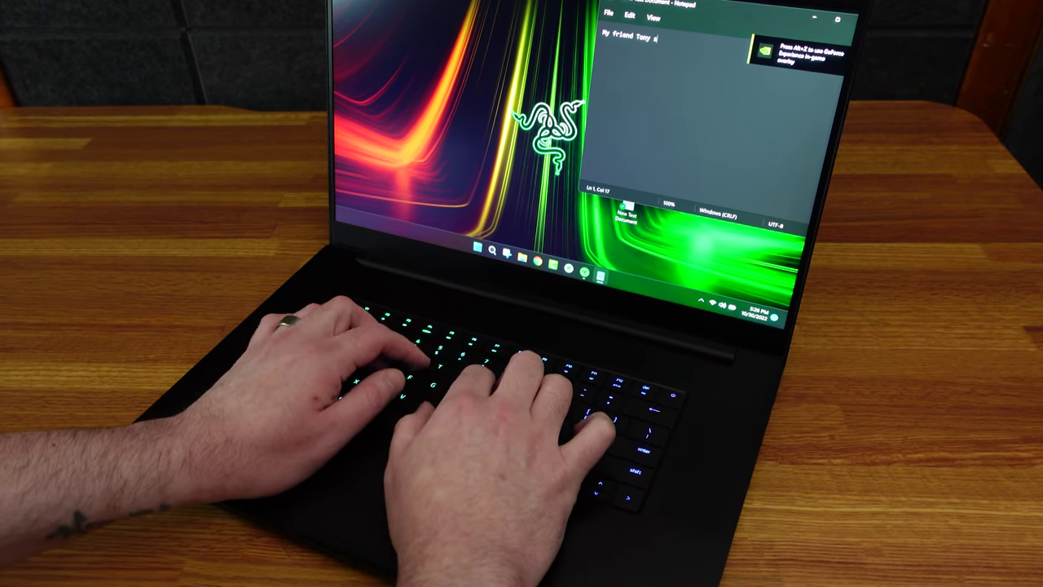
{"action": "type", "text": "ucks, Mash "}
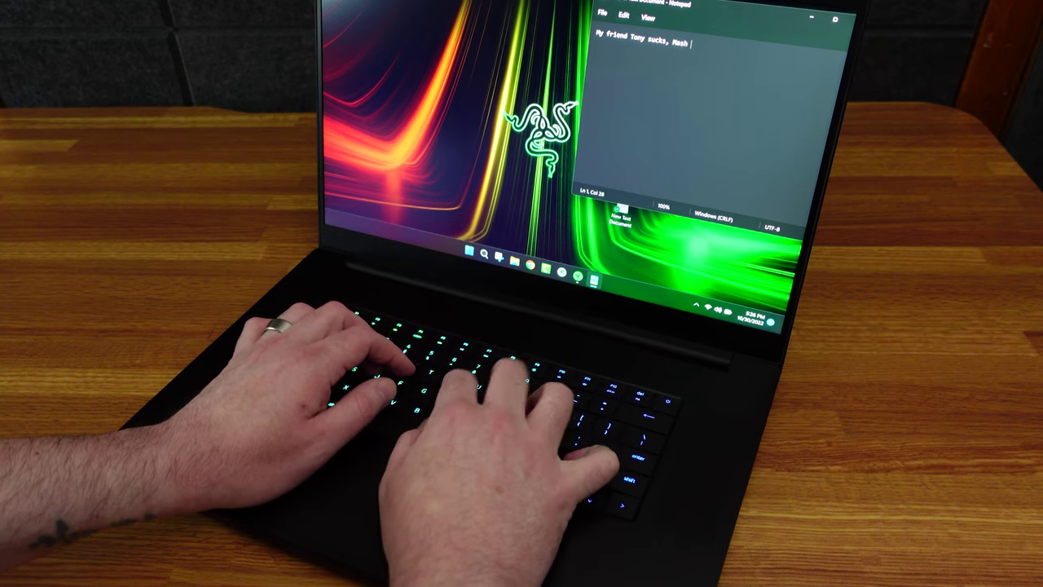
{"action": "type", "text": "IT is ok, but "}
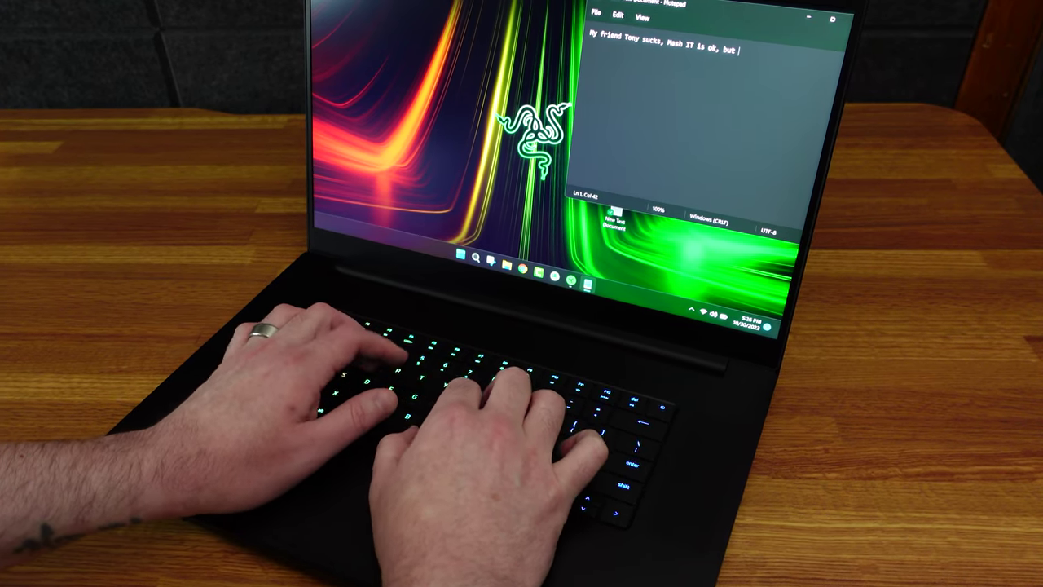
{"action": "type", "text": "Softwar12"}
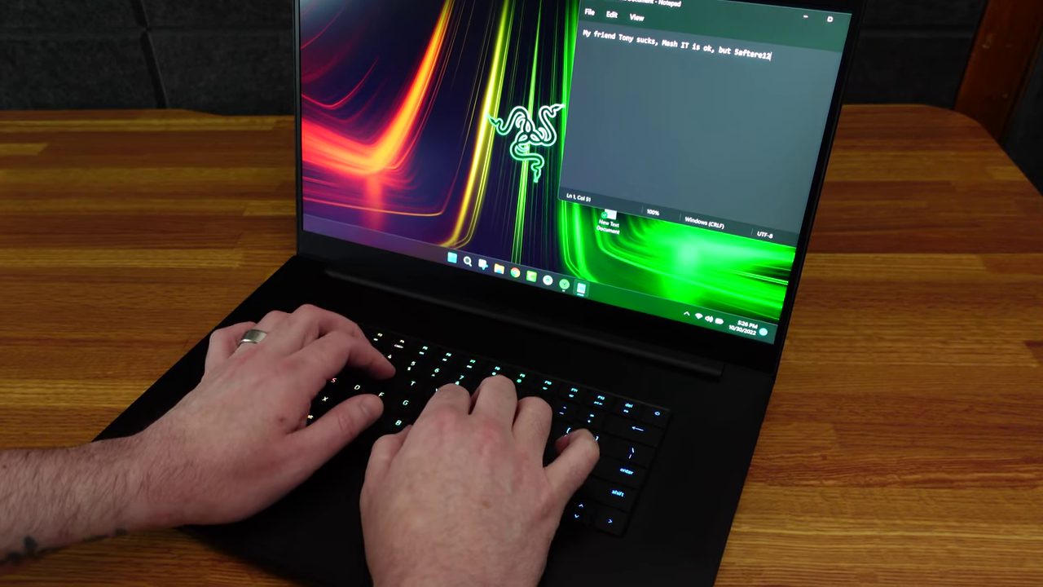
{"action": "type", "text": " is "}
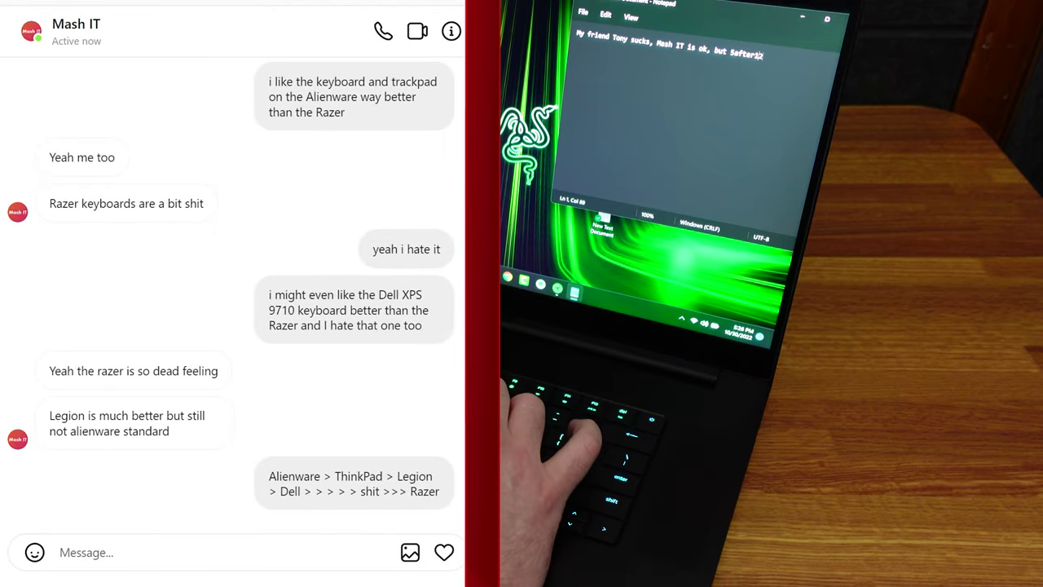
{"action": "type", "text": "much better"}
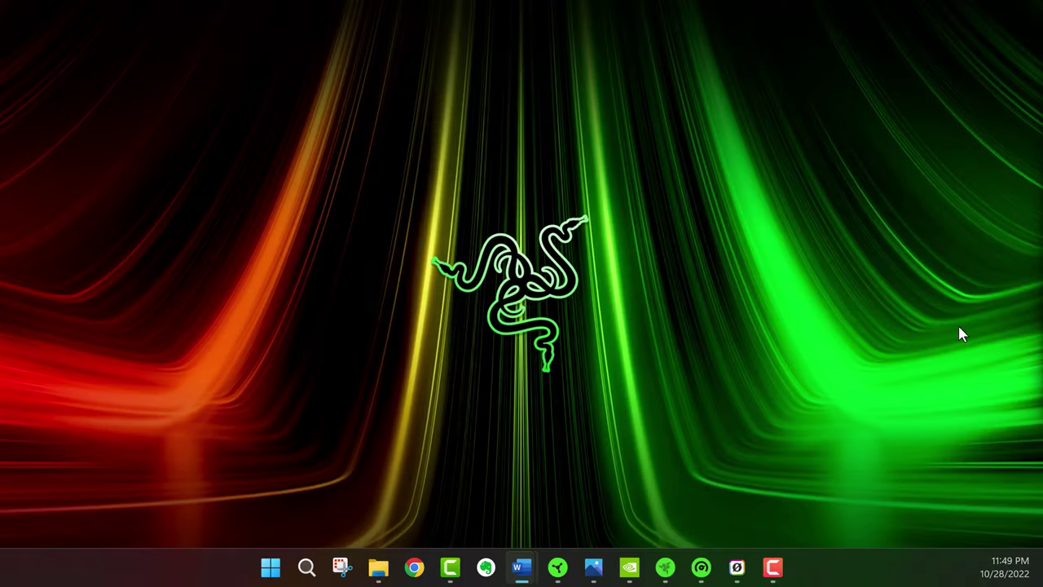
Open Task Manager from the desktop
{"action": "right_click", "coordinate": [278, 574]}
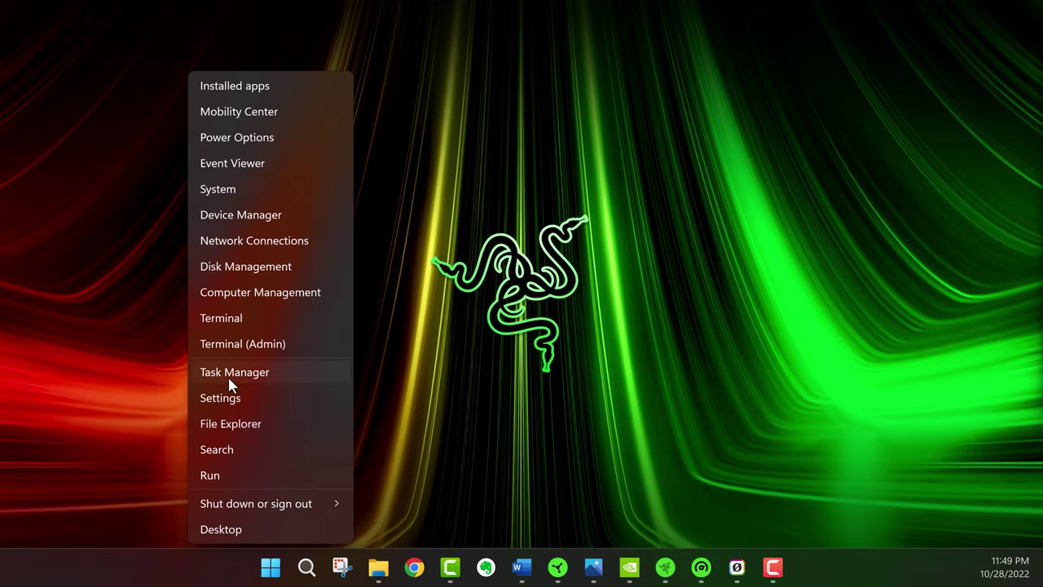
{"action": "left_click", "coordinate": [230, 376]}
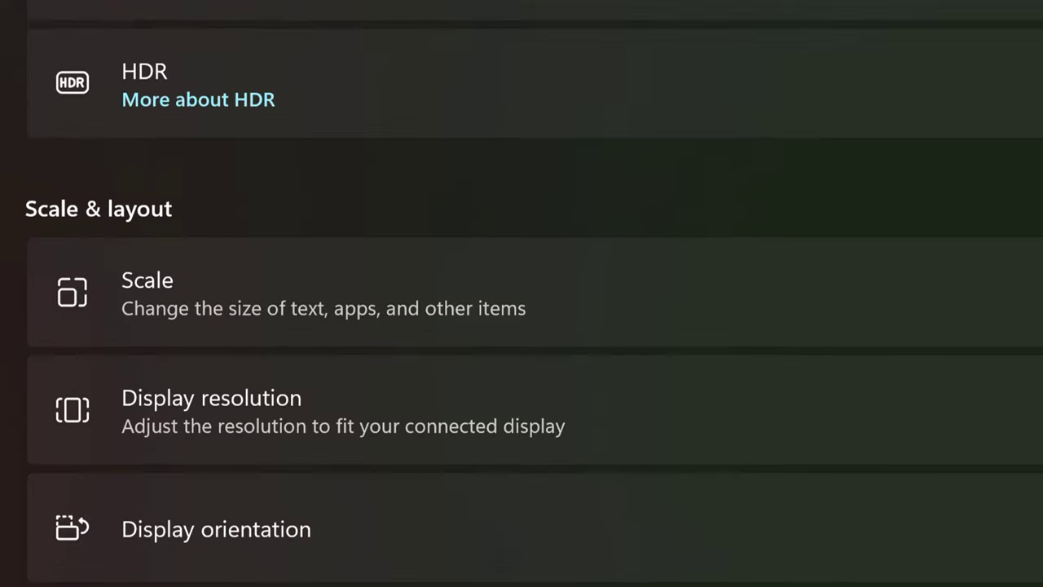
Open the advanced display settings and the display adapter properties for Display 2
{"action": "scroll", "coordinate": [473, 538], "scroll_direction": "down", "scroll_amount": 5}
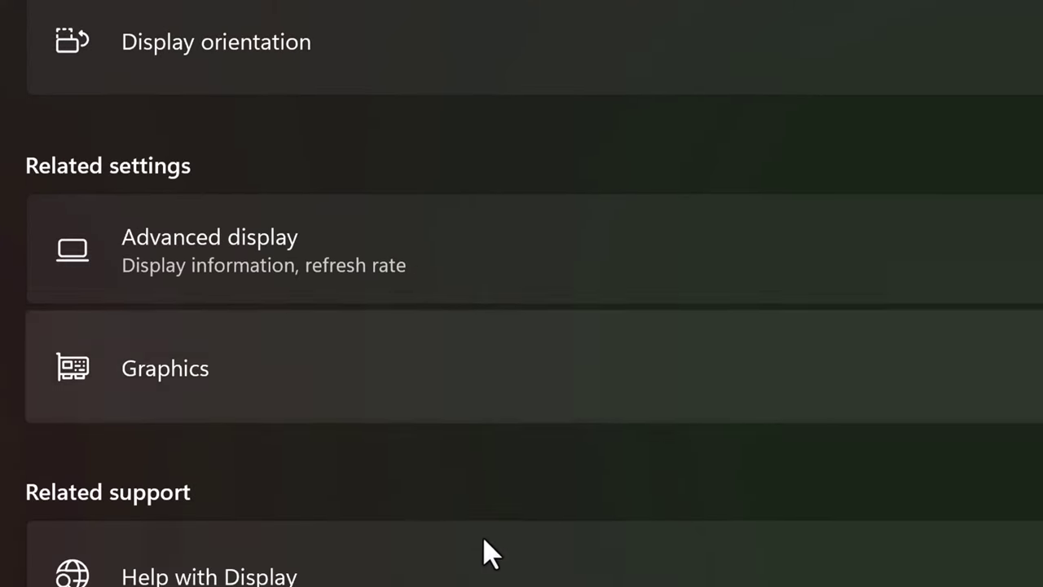
{"action": "left_click", "coordinate": [390, 285]}
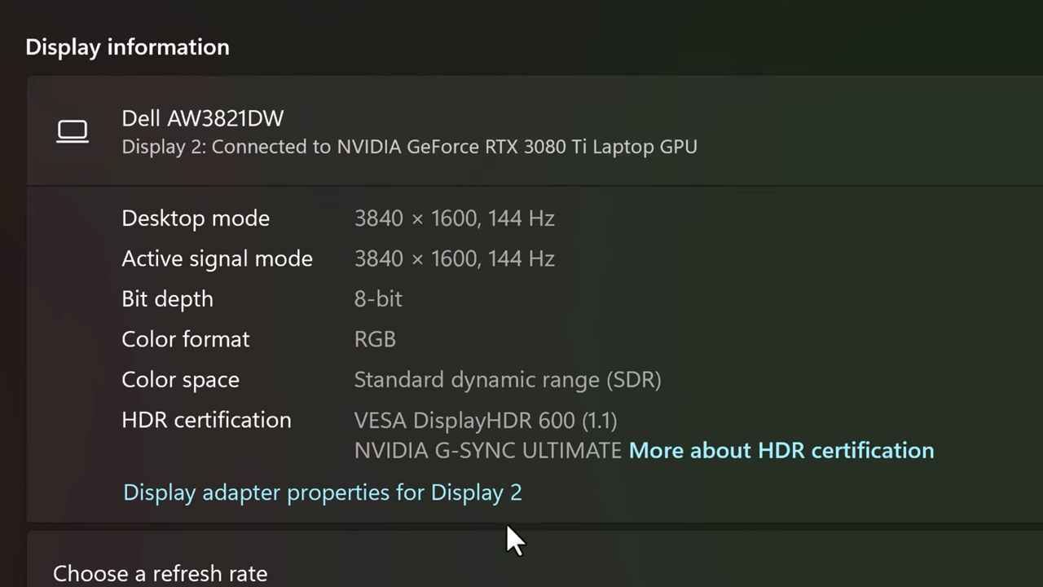
{"action": "left_click", "coordinate": [385, 493]}
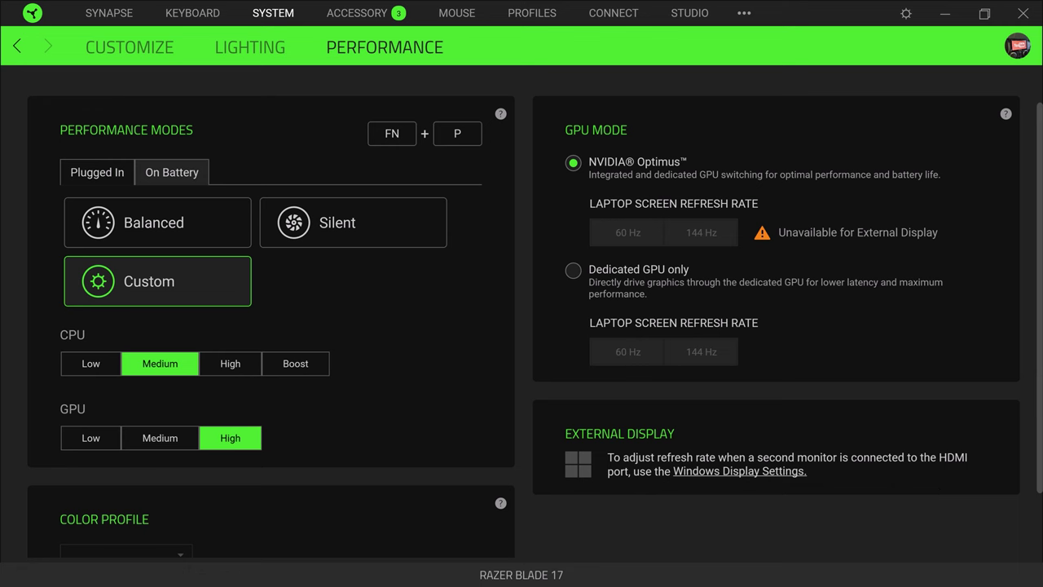
Show the Synapse dashboard and launch Razer Central through the Razer system tray icon
{"action": "left_click", "coordinate": [105, 15]}
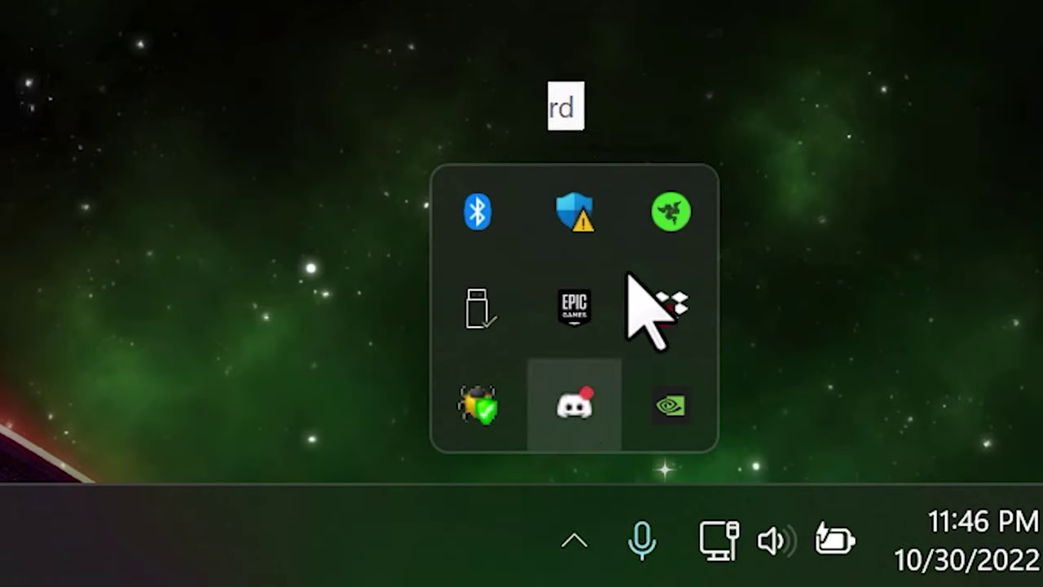
{"action": "right_click", "coordinate": [657, 208]}
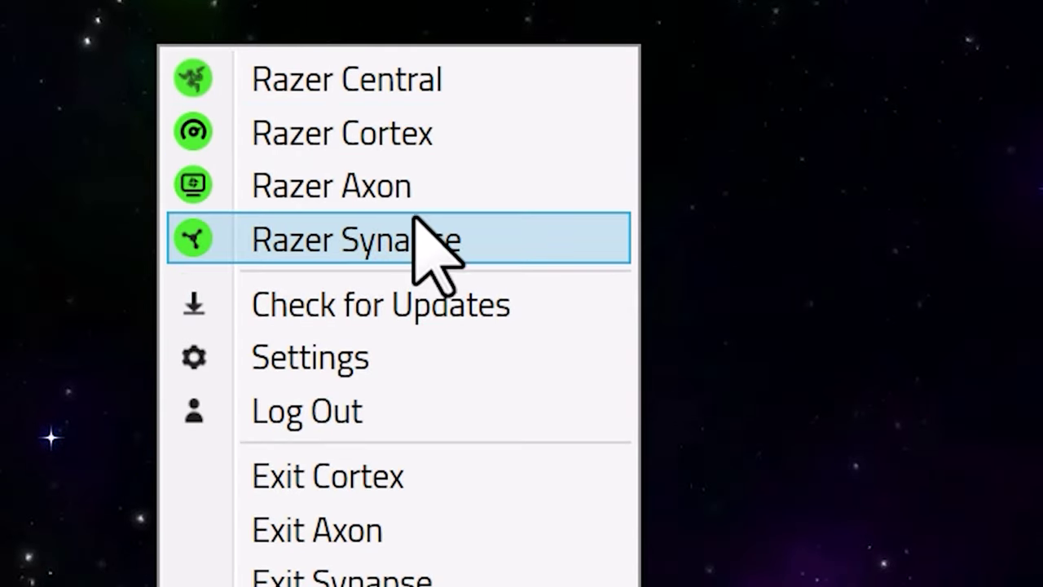
{"action": "left_click", "coordinate": [431, 67]}
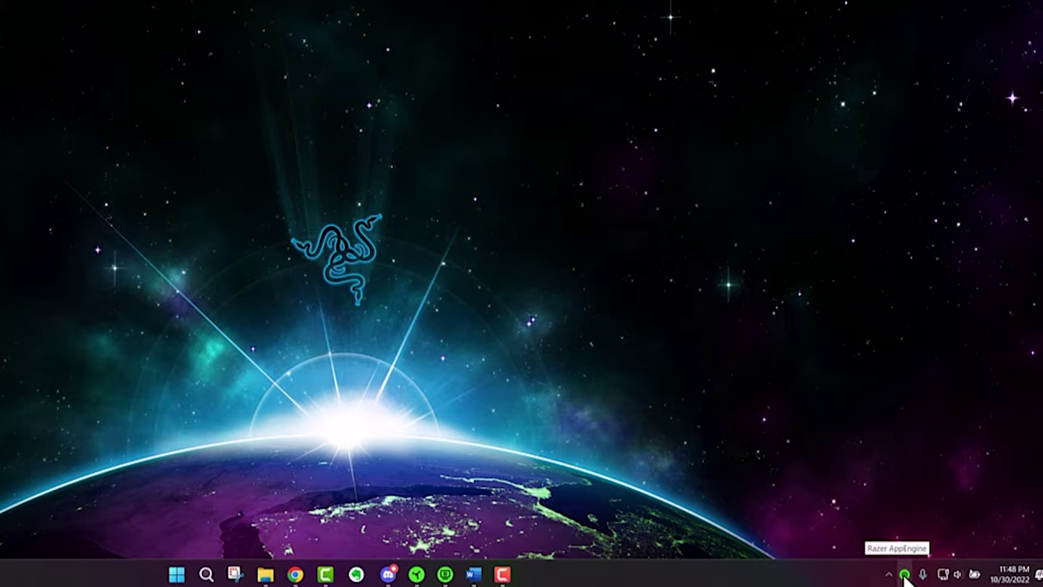
Check the installed Razer apps for updates in Razer Central
{"action": "left_click", "coordinate": [905, 574]}
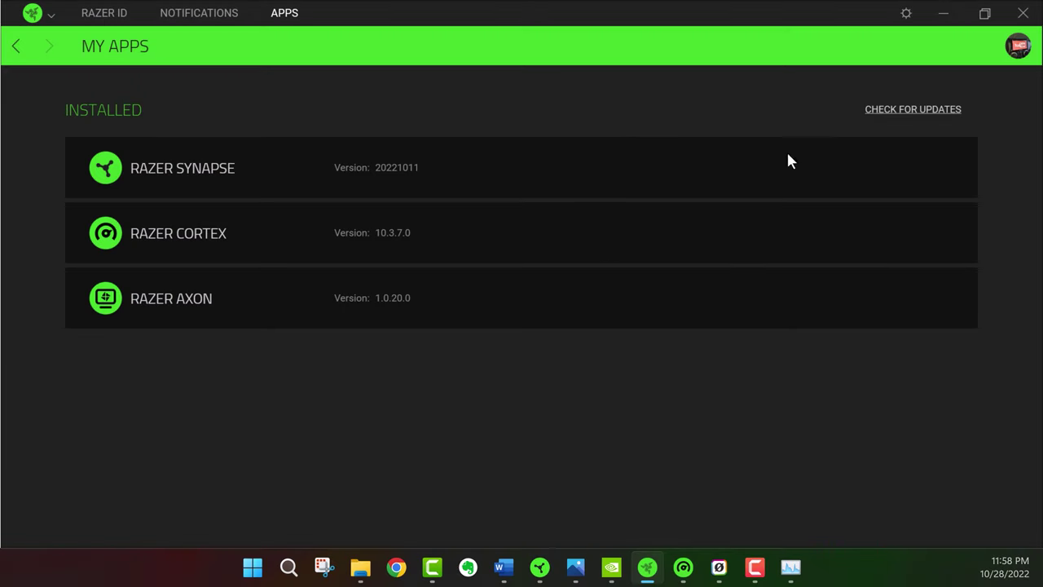
{"action": "left_click", "coordinate": [926, 109]}
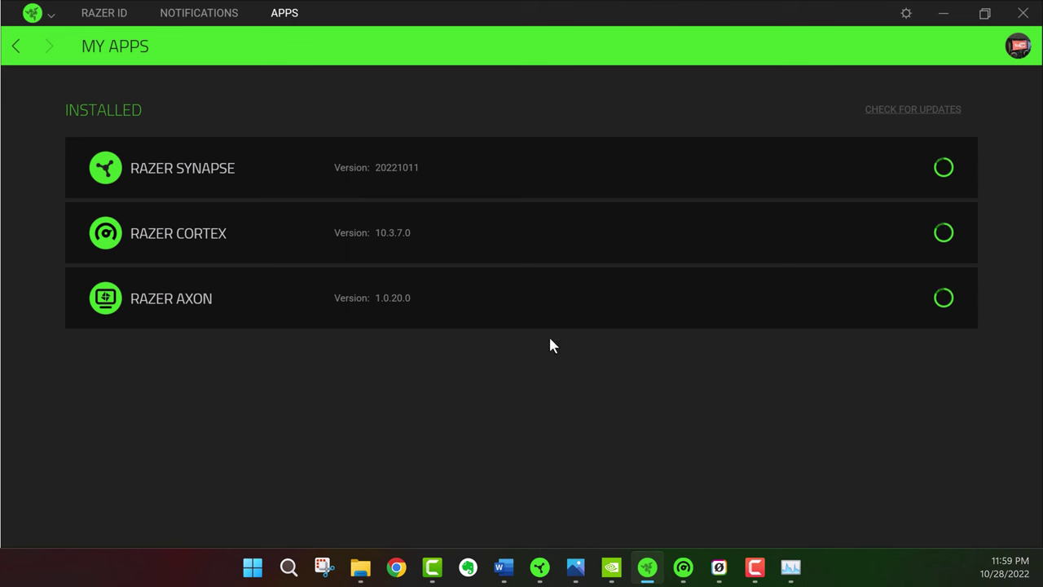
{"action": "left_click", "coordinate": [647, 567]}
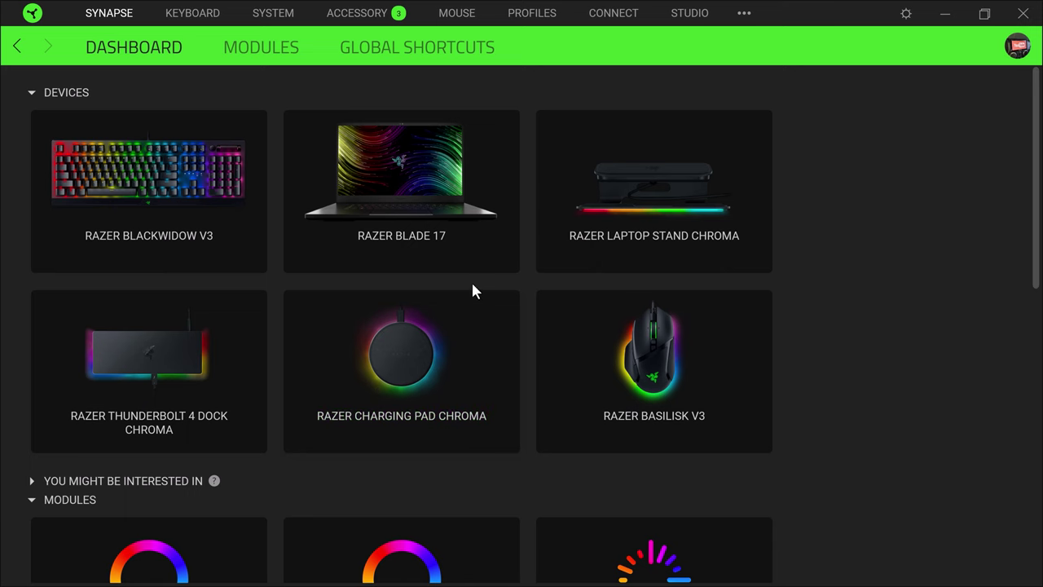
Look through the devices, modules and online services on the Synapse dashboard
{"action": "scroll", "coordinate": [512, 315], "scroll_direction": "down", "scroll_amount": 3}
{"action": "scroll", "coordinate": [546, 356], "scroll_direction": "down", "scroll_amount": 7}
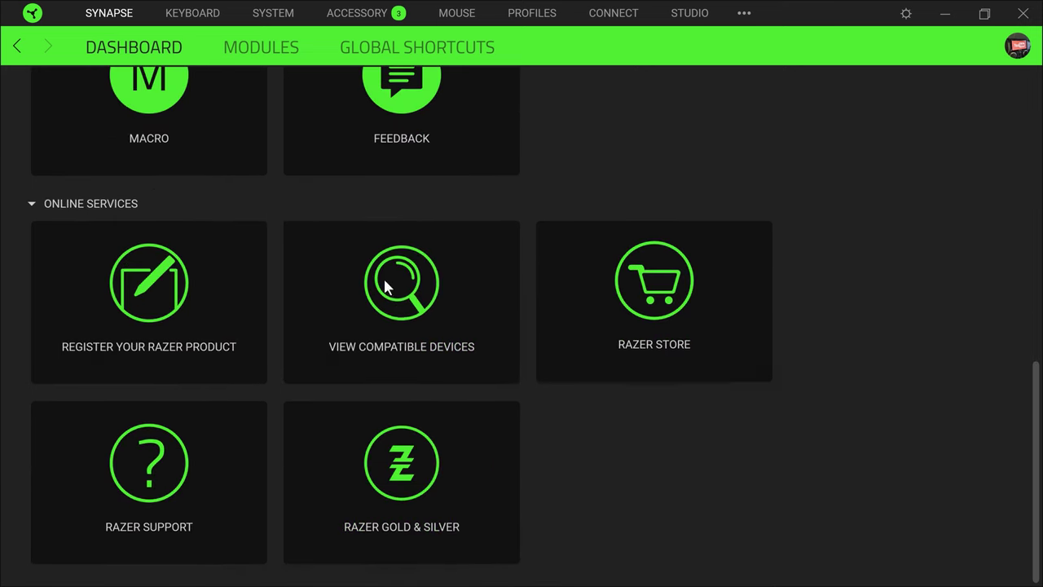
{"action": "scroll", "coordinate": [368, 278], "scroll_direction": "up", "scroll_amount": 7}
{"action": "scroll", "coordinate": [369, 279], "scroll_direction": "up", "scroll_amount": 3}
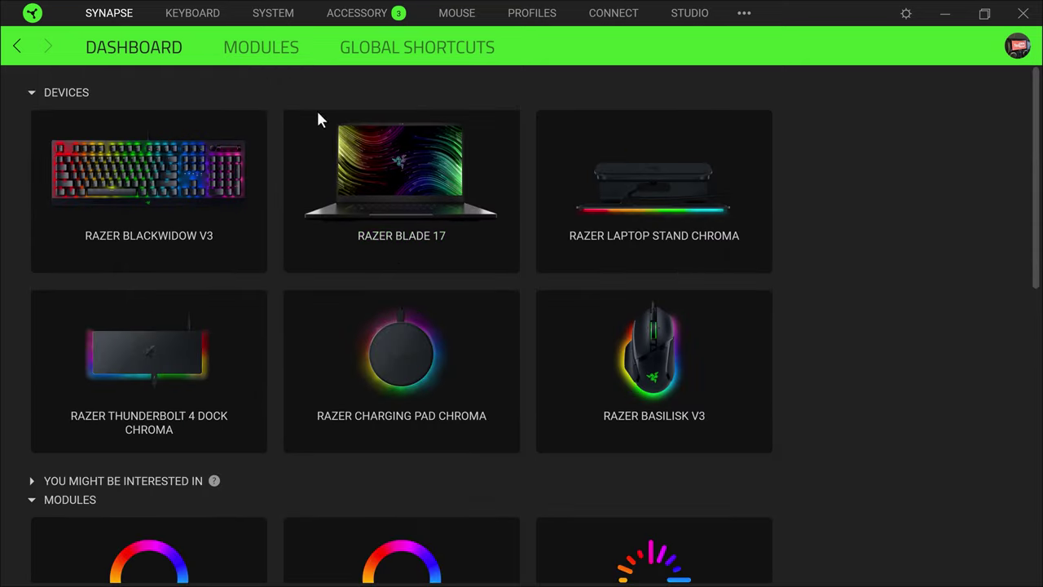
View the Razer Blade 17's assignment options for the Y key and its gaming mode, function key and trackpad settings
{"action": "left_click", "coordinate": [273, 14]}
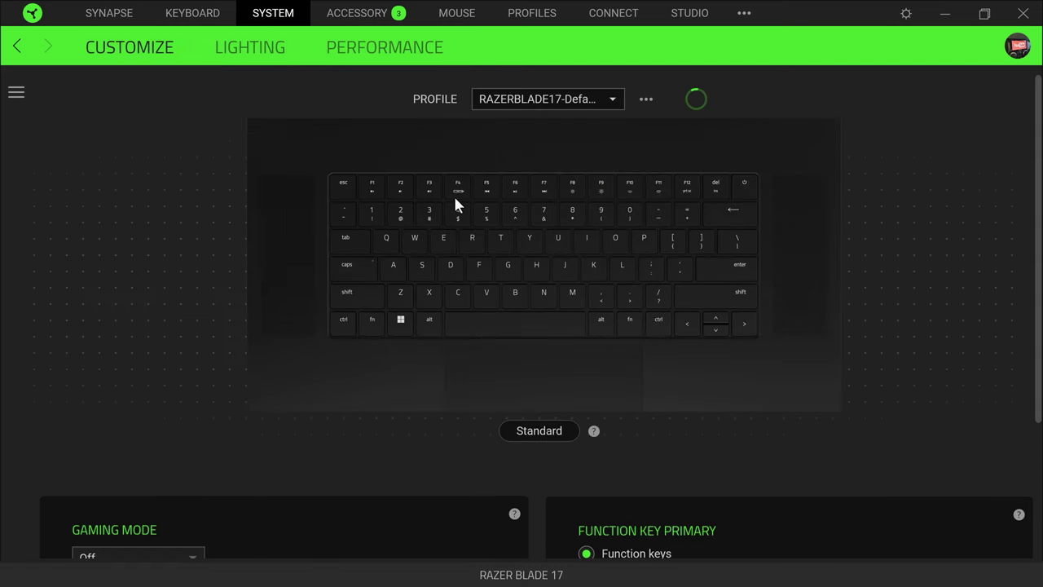
{"action": "left_click", "coordinate": [104, 20]}
{"action": "left_click", "coordinate": [330, 164]}
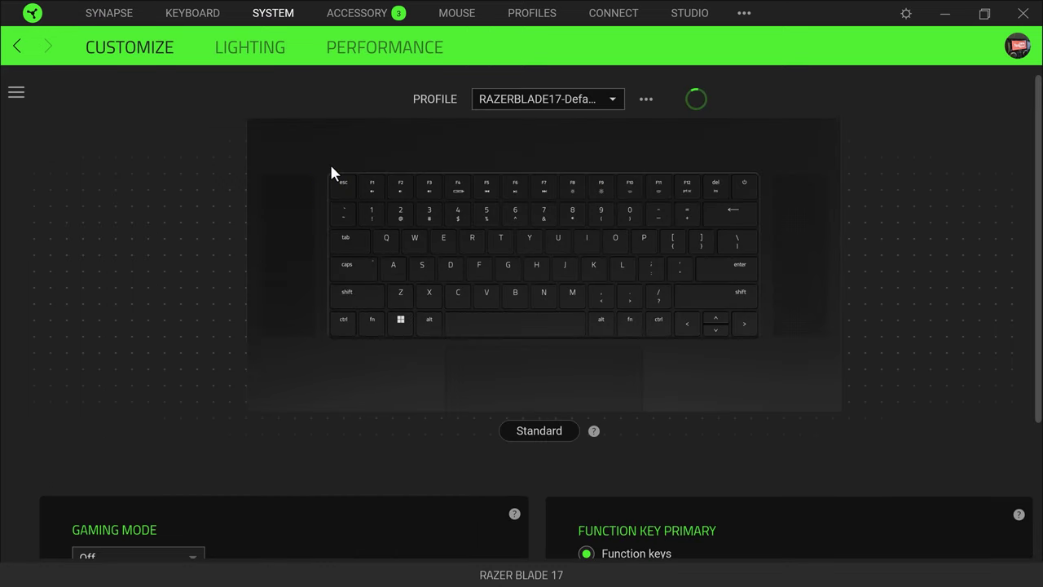
{"action": "mouse_move", "coordinate": [366, 12]}
{"action": "left_click", "coordinate": [530, 238]}
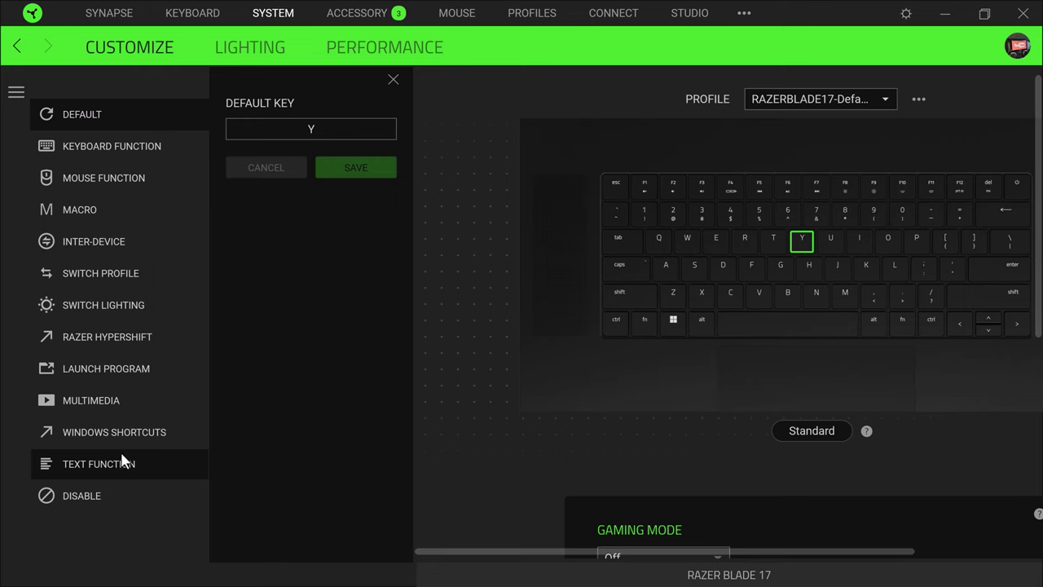
{"action": "left_click", "coordinate": [394, 80]}
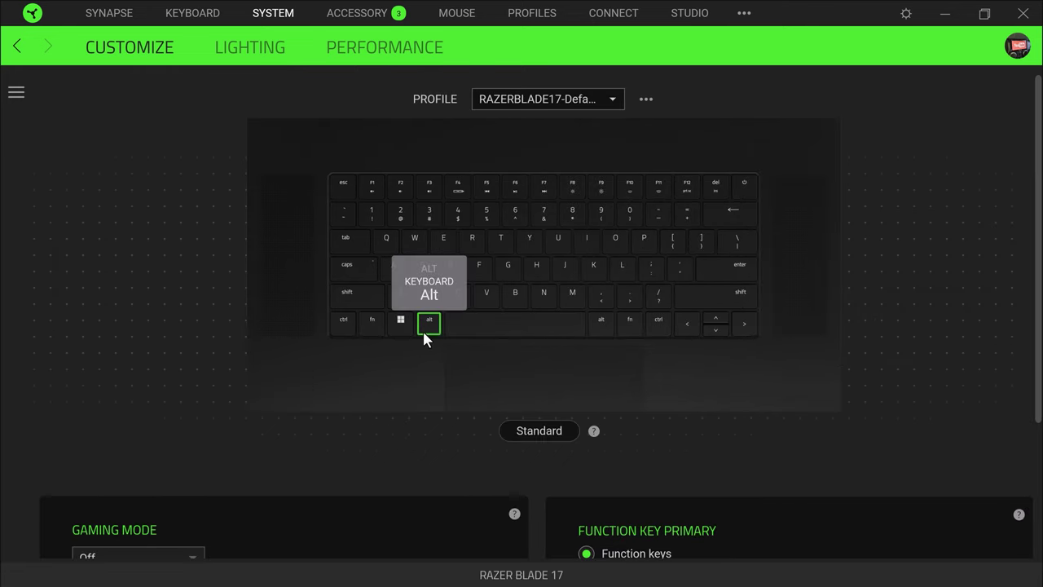
{"action": "scroll", "coordinate": [192, 397], "scroll_direction": "down", "scroll_amount": 3}
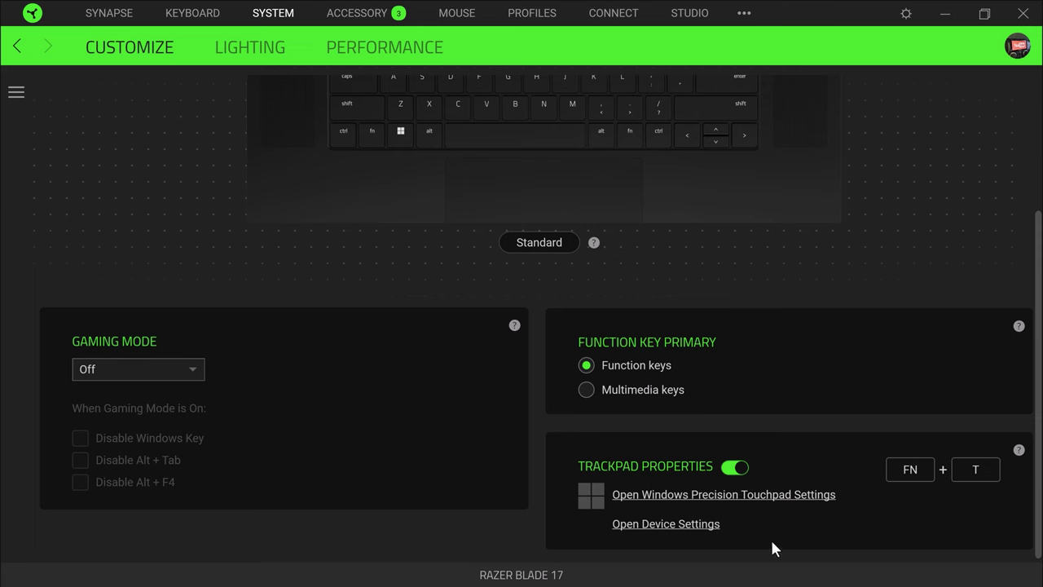
{"action": "scroll", "coordinate": [778, 514], "scroll_direction": "up", "scroll_amount": 5}
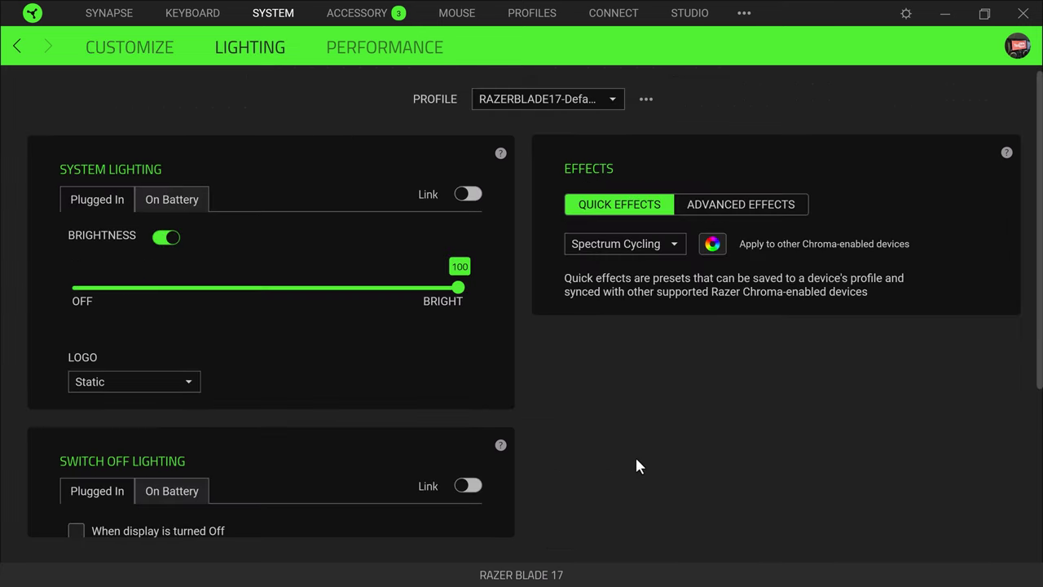
Set the plugged-in logo lighting to Breathing and compare it with the on-battery lighting settings
{"action": "scroll", "coordinate": [572, 459], "scroll_direction": "down", "scroll_amount": 1}
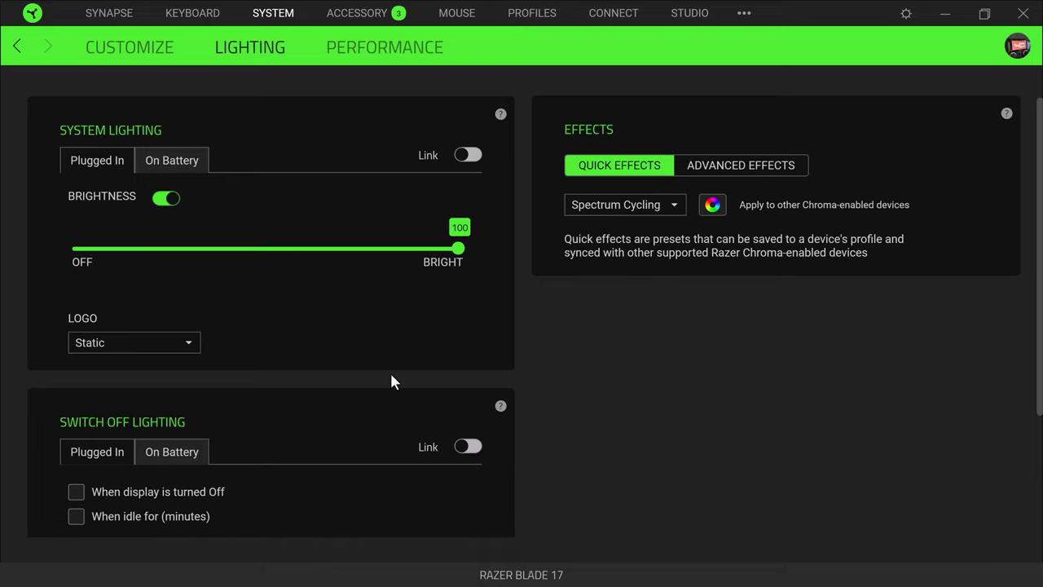
{"action": "left_click", "coordinate": [154, 343]}
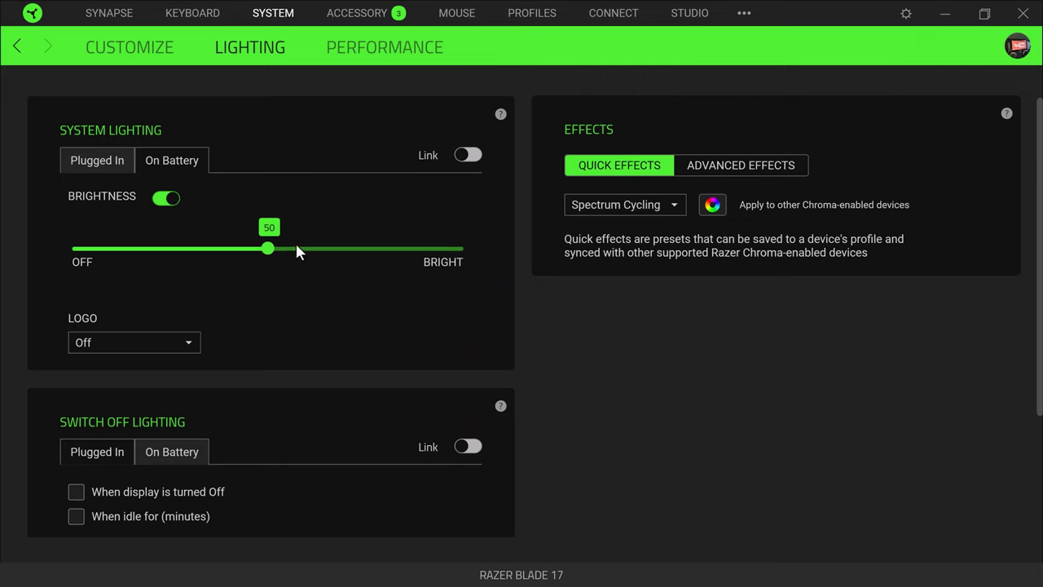
{"action": "left_click", "coordinate": [90, 160]}
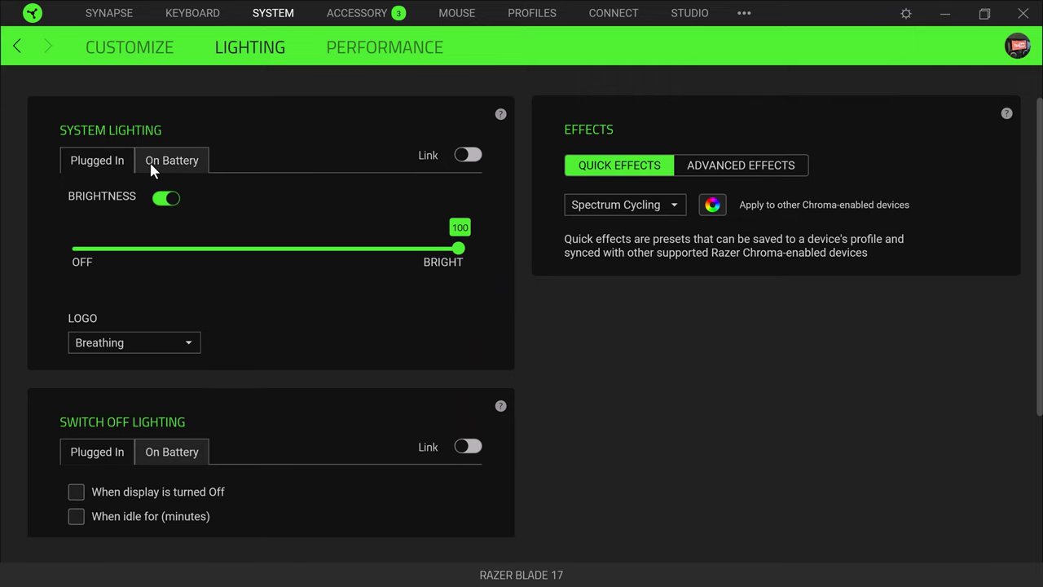
{"action": "left_click", "coordinate": [150, 165]}
Compare the battery and plugged-in switch-off lighting settings, and enable switching off when the display is turned off while plugged in
{"action": "scroll", "coordinate": [295, 407], "scroll_direction": "down", "scroll_amount": 2}
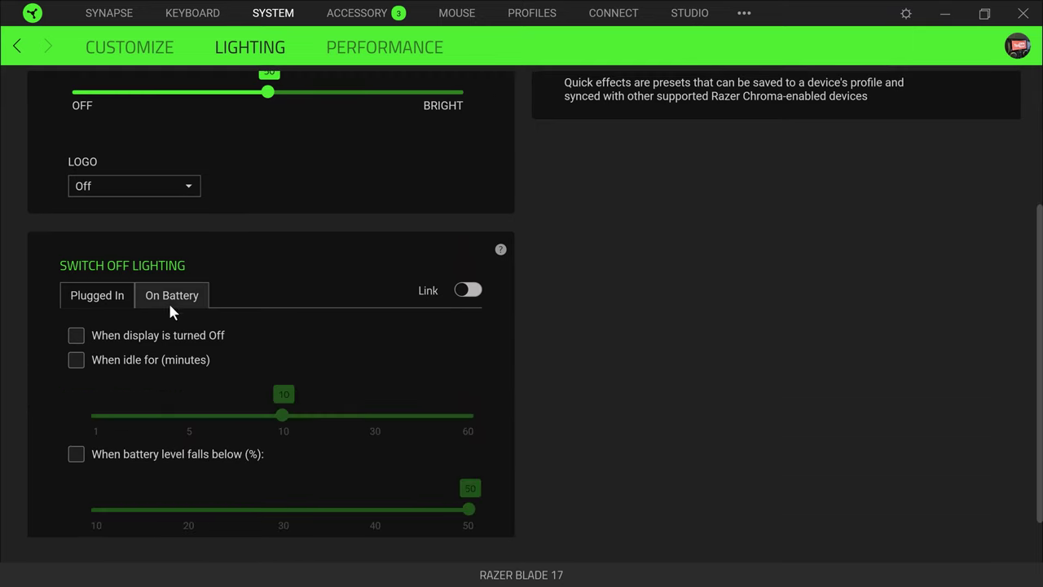
{"action": "left_click", "coordinate": [194, 298]}
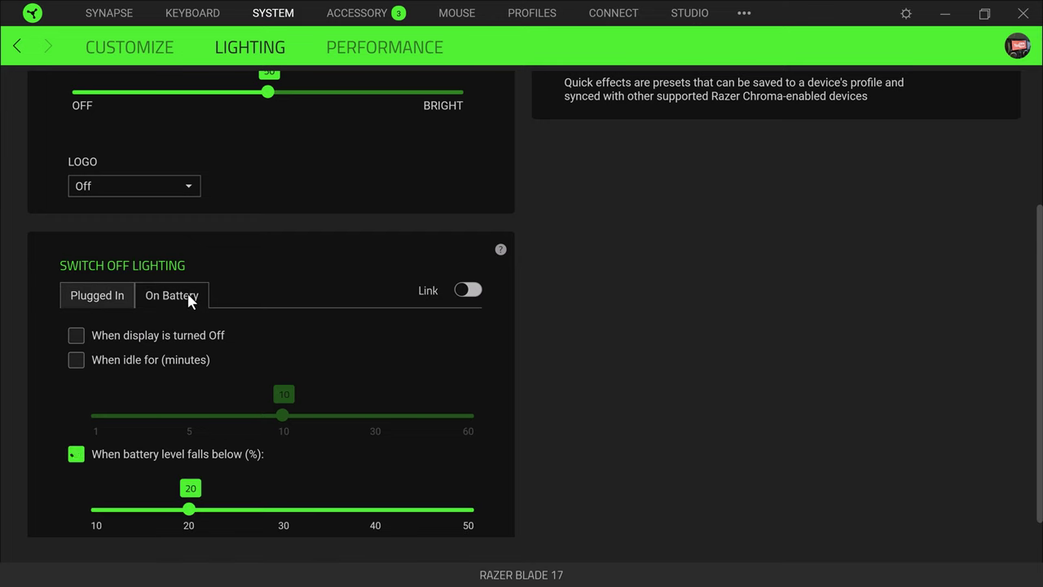
{"action": "left_click", "coordinate": [131, 296]}
{"action": "left_click", "coordinate": [96, 332]}
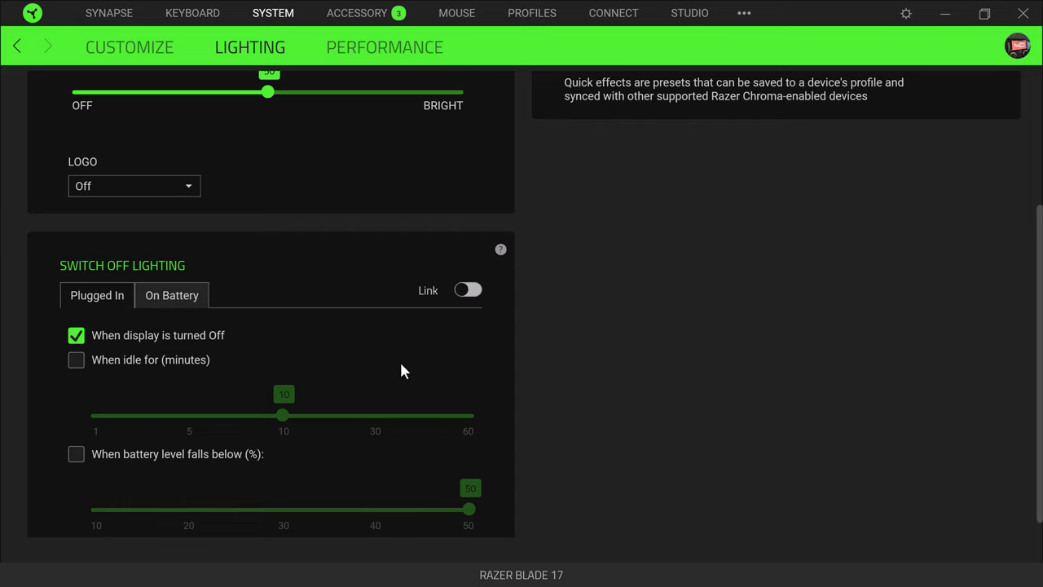
Compare the on-battery and plugged-in switch-off lighting settings, and try linking and unlinking the two
{"action": "scroll", "coordinate": [401, 371], "scroll_direction": "down", "scroll_amount": 1}
{"action": "left_click", "coordinate": [203, 275]}
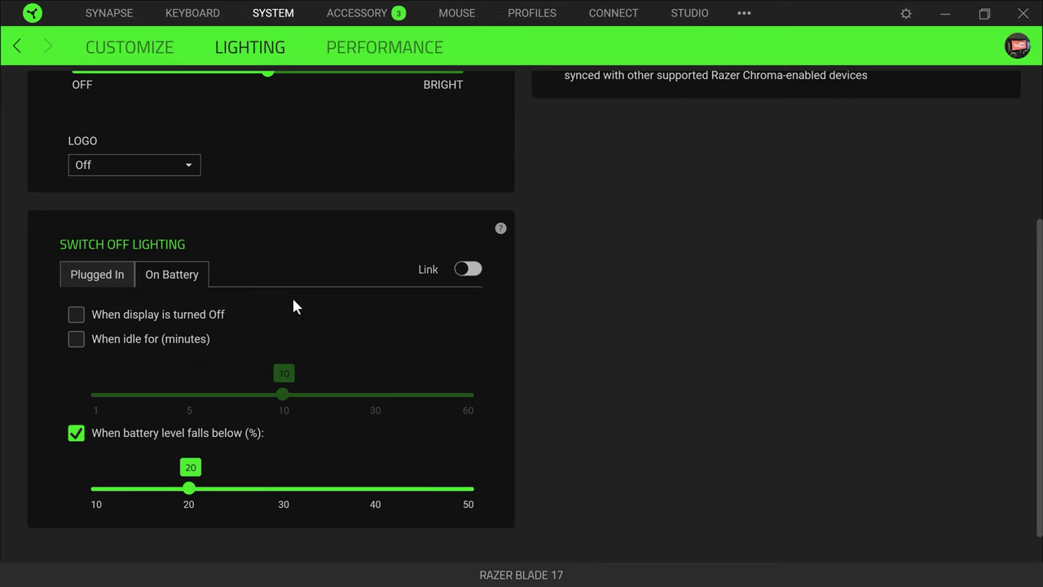
{"action": "left_click", "coordinate": [114, 282]}
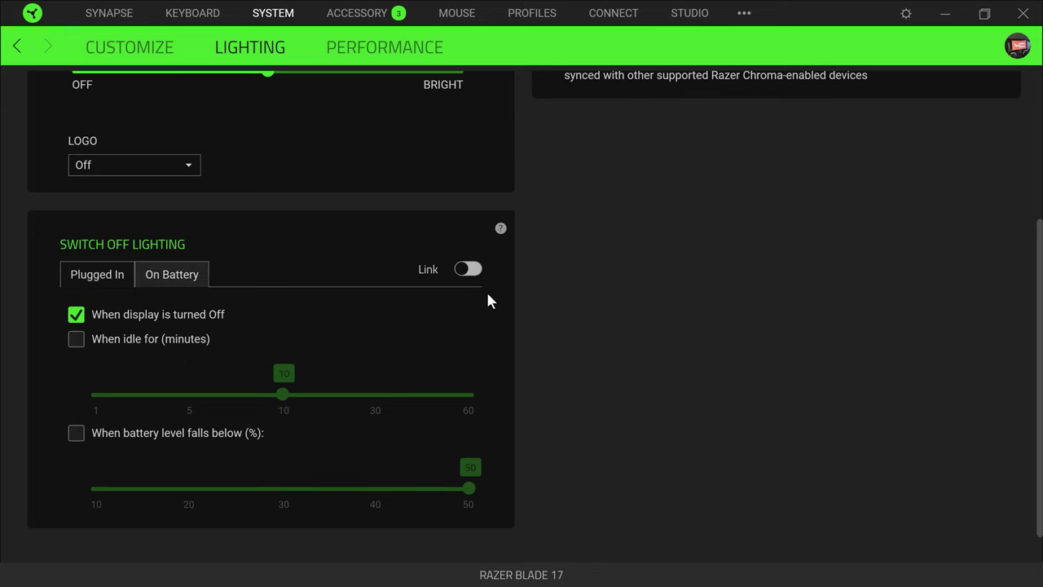
{"action": "left_click", "coordinate": [472, 272]}
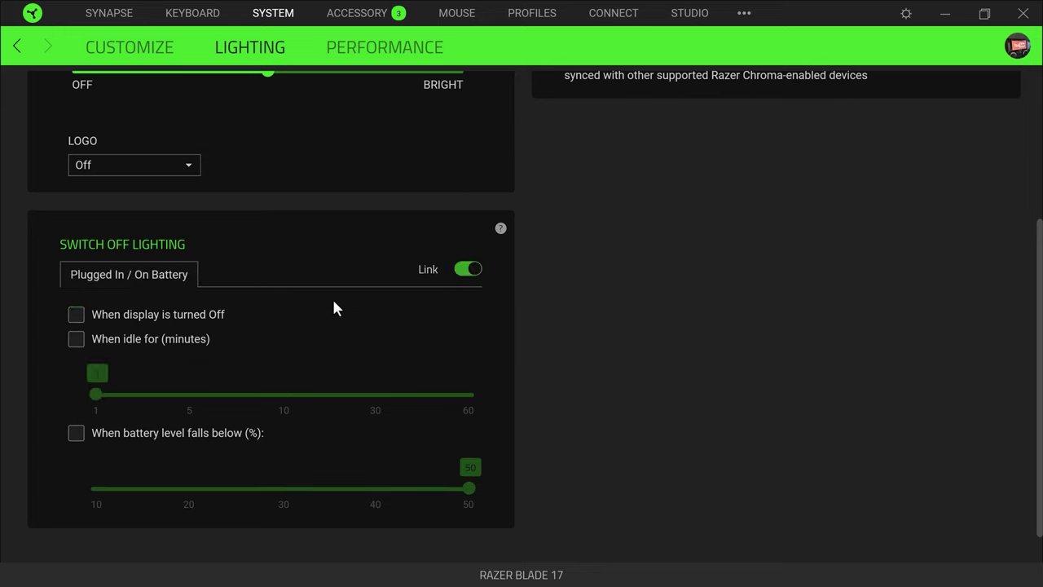
{"action": "left_click", "coordinate": [473, 272]}
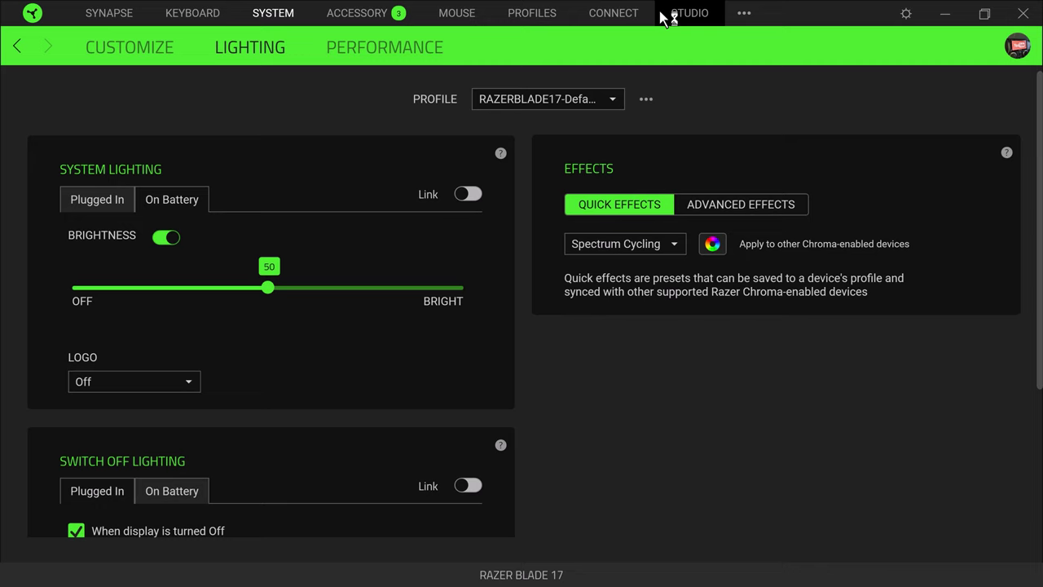
View the devices and effect layers in Chroma Studio, and toggle the Thunderbolt dock's lights in the Ambient Awareness layer
{"action": "left_click", "coordinate": [692, 20]}
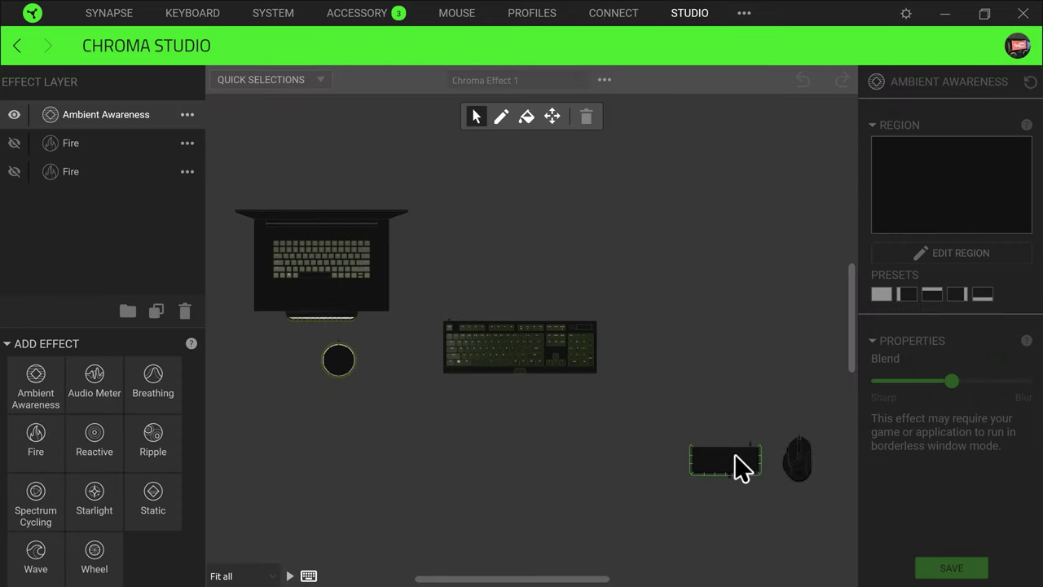
{"action": "left_click", "coordinate": [735, 454]}
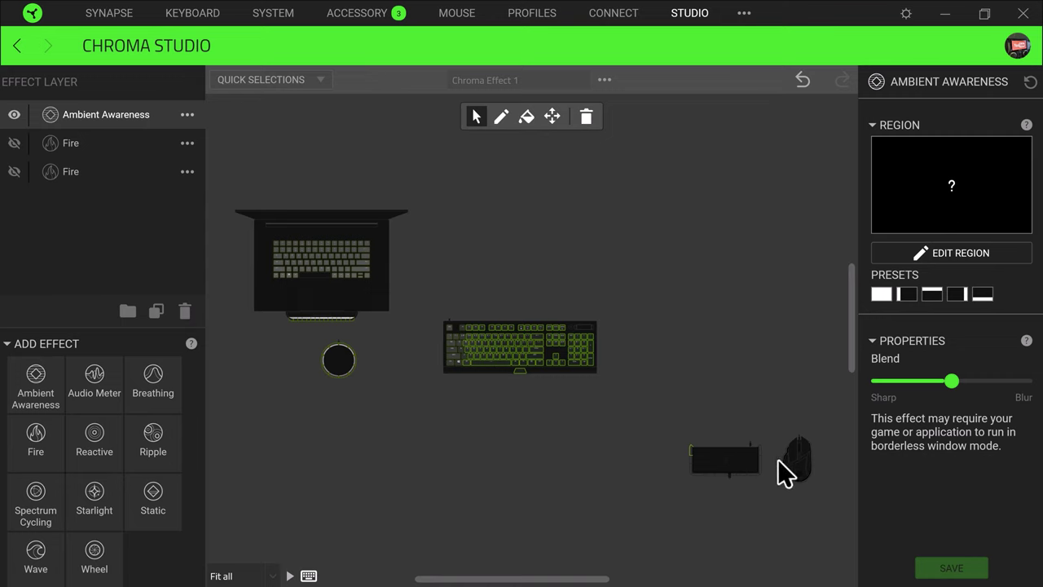
Compare the quick lighting effects offered for the Razer Blade 17 with those for the Razer Laptop Stand Chroma
{"action": "left_click", "coordinate": [273, 13]}
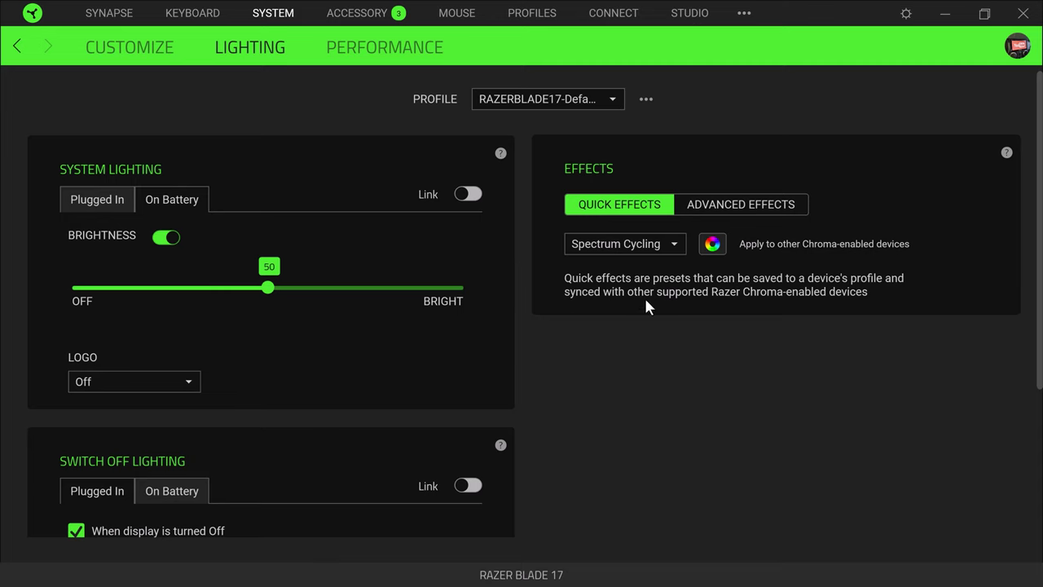
{"action": "left_click", "coordinate": [636, 241]}
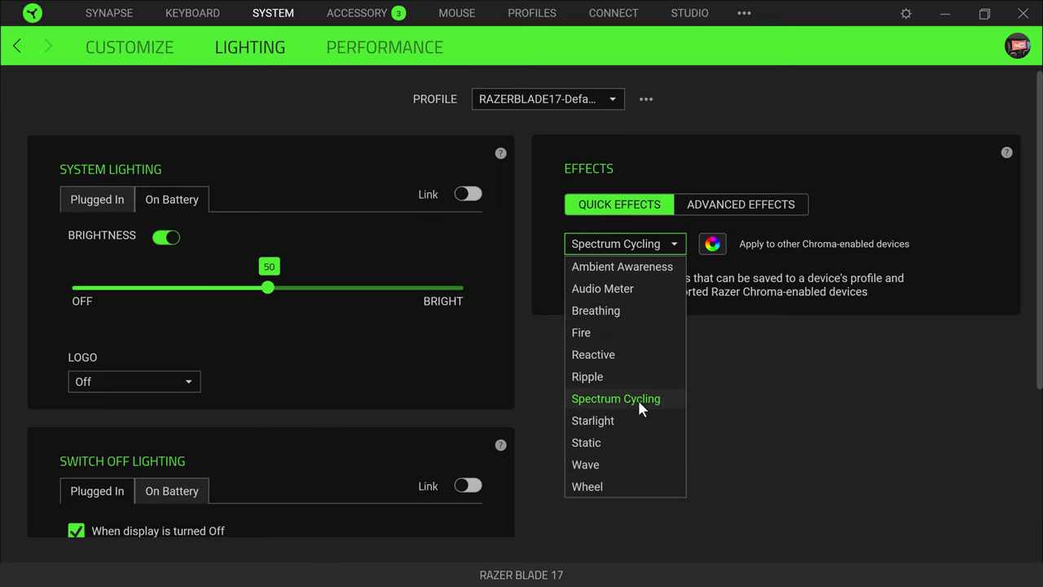
{"action": "left_click", "coordinate": [400, 13]}
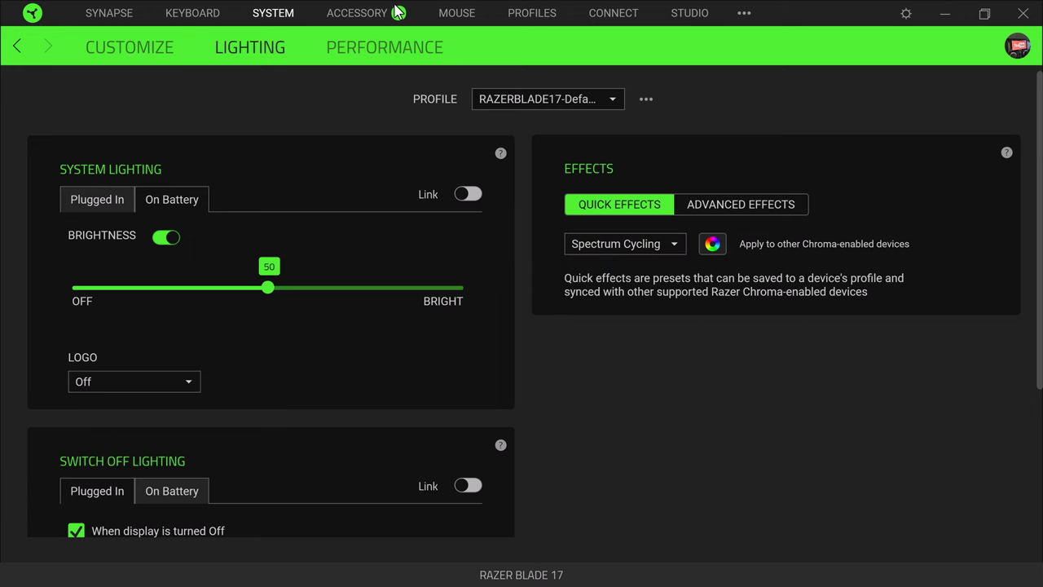
{"action": "mouse_move", "coordinate": [385, 18]}
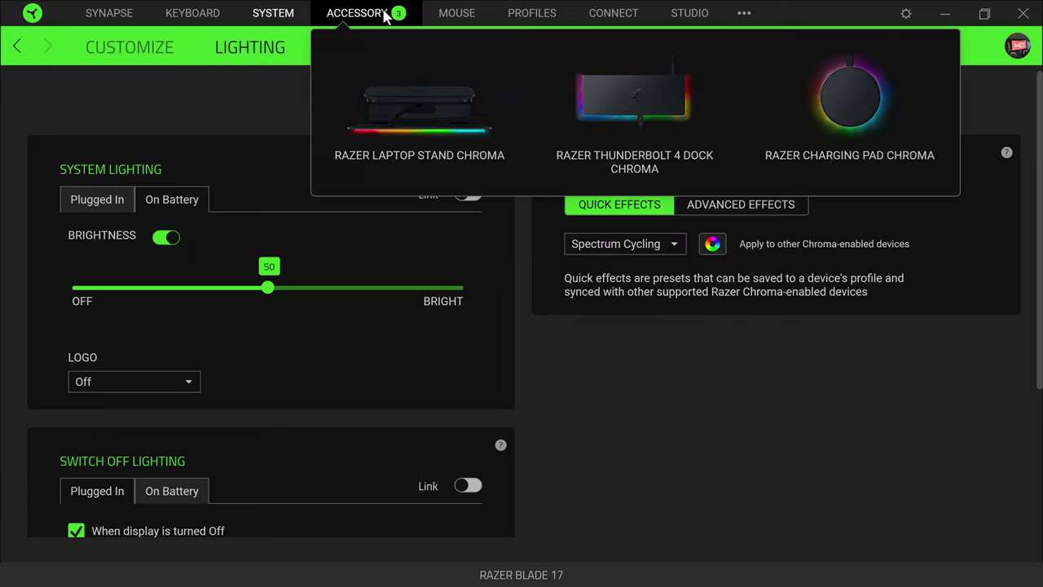
{"action": "left_click", "coordinate": [441, 100]}
{"action": "left_click", "coordinate": [623, 248]}
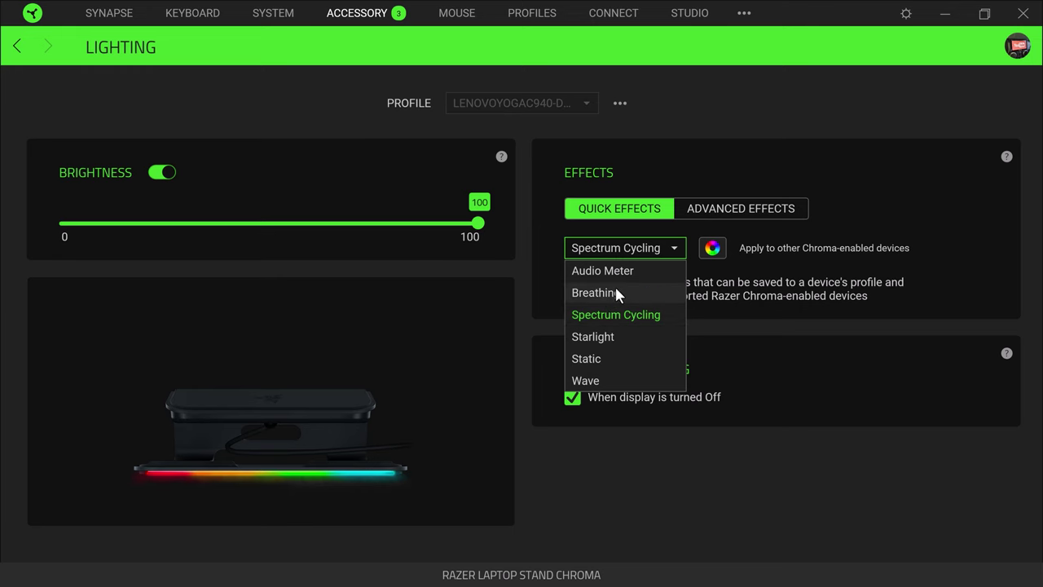
Set the Razer Blade 17's quick lighting effect to Fire
{"action": "left_click", "coordinate": [682, 19]}
{"action": "left_click", "coordinate": [681, 19]}
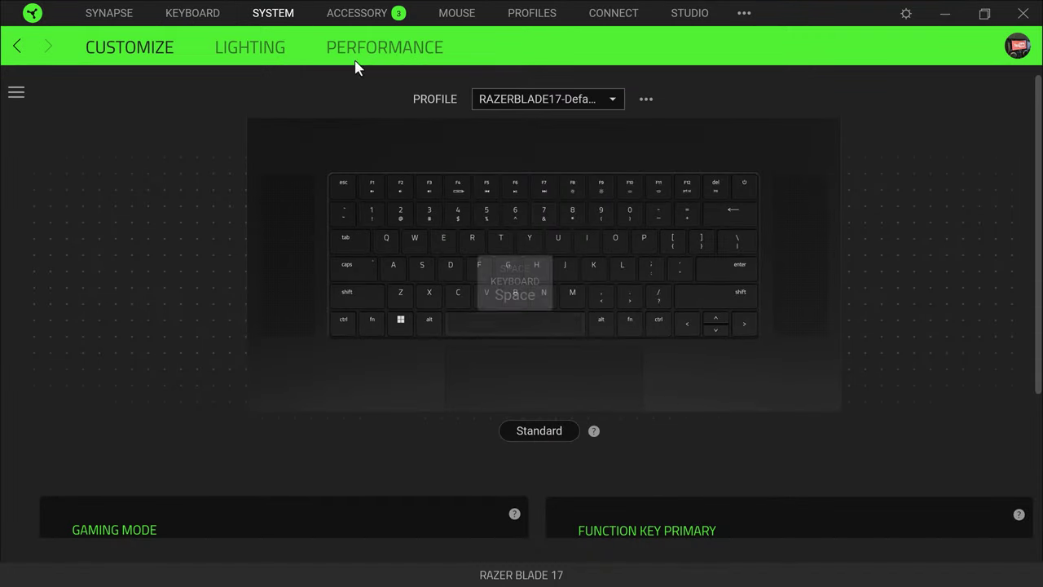
{"action": "left_click", "coordinate": [291, 49]}
{"action": "left_click", "coordinate": [625, 245]}
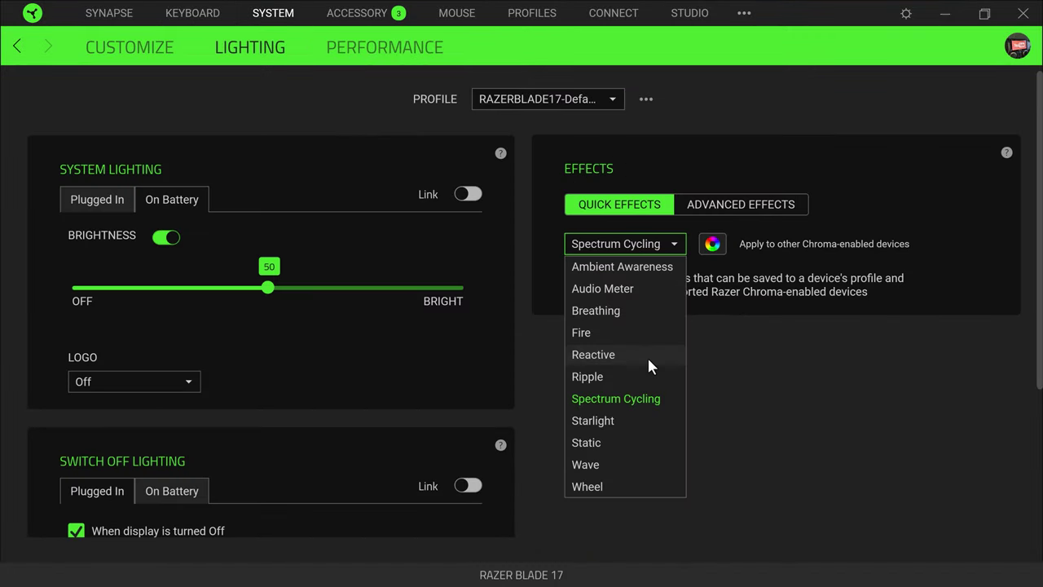
{"action": "left_click", "coordinate": [608, 335]}
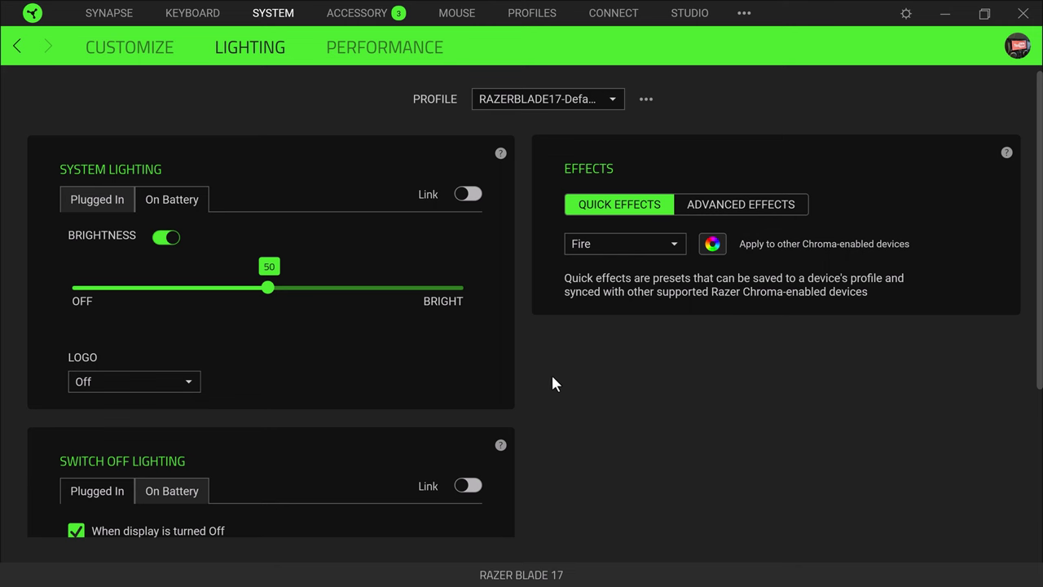
Check the Razer Laptop Stand Chroma's quick effects again, and set the Razer Blade 17's quick effect to Spectrum Cycling
{"action": "left_click", "coordinate": [685, 23]}
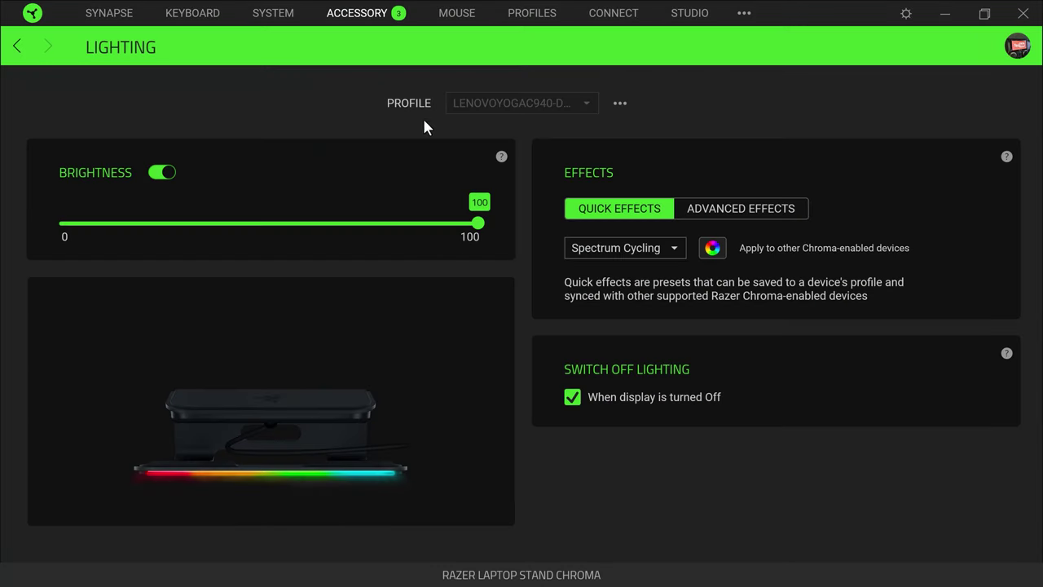
{"action": "left_click", "coordinate": [615, 244]}
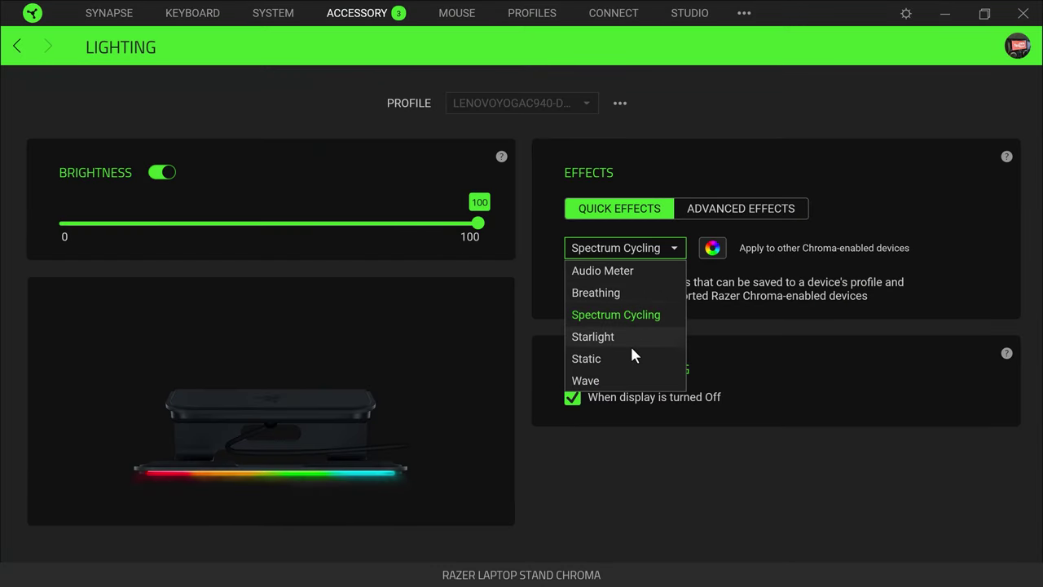
{"action": "left_click", "coordinate": [269, 16]}
{"action": "left_click", "coordinate": [273, 53]}
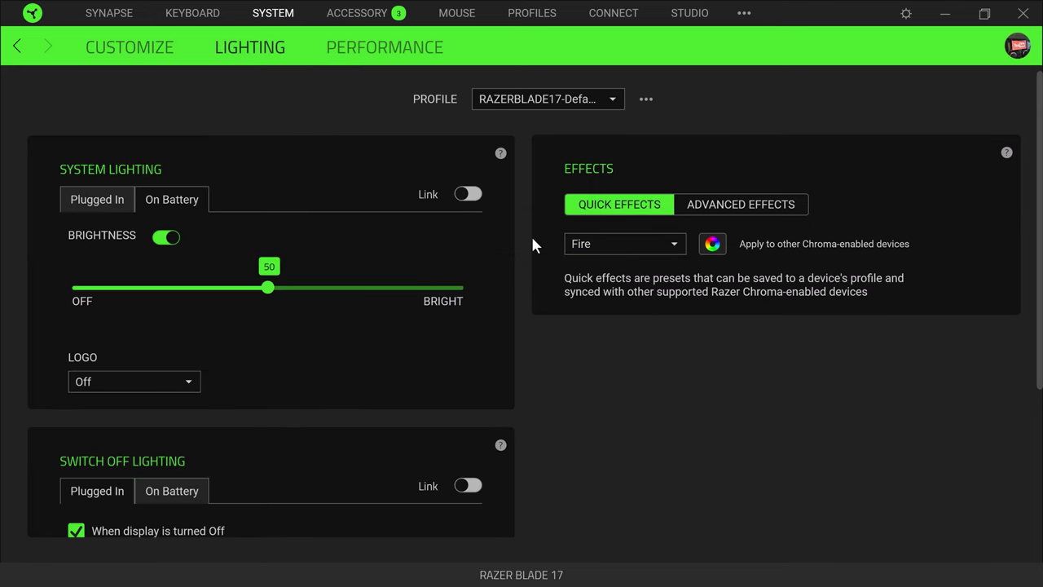
{"action": "left_click", "coordinate": [628, 247]}
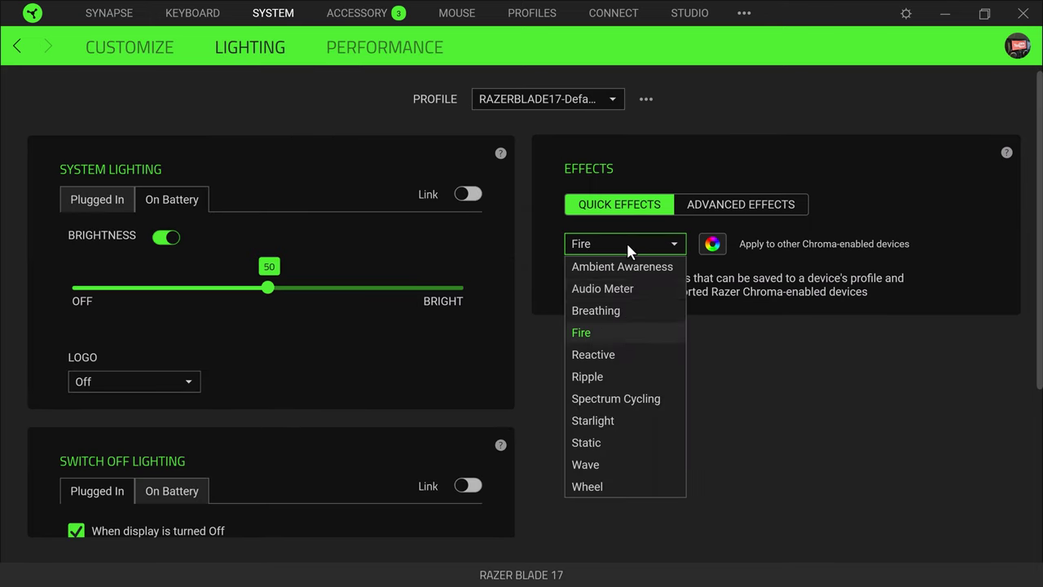
{"action": "left_click", "coordinate": [636, 397]}
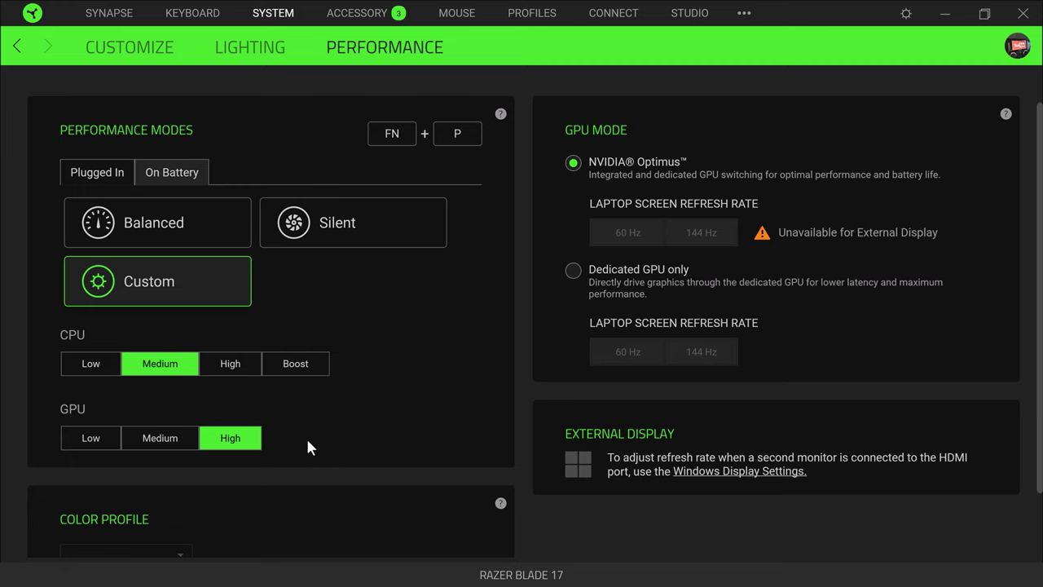
Try the Balanced and Silent plugged-in performance modes, return to Custom, and look over its CPU and GPU levels
{"action": "left_click", "coordinate": [139, 224]}
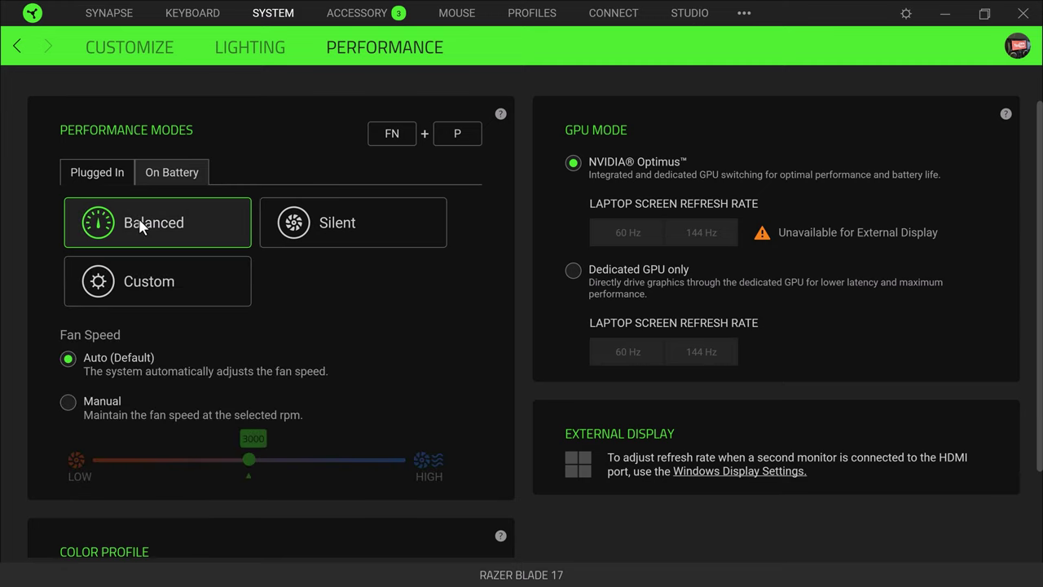
{"action": "left_click", "coordinate": [316, 224]}
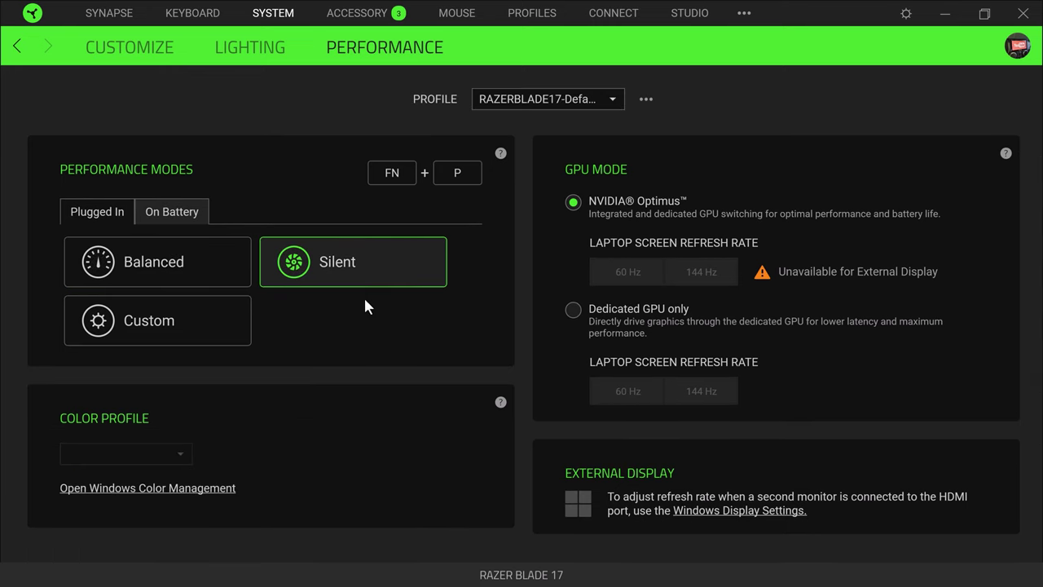
{"action": "left_click", "coordinate": [155, 320]}
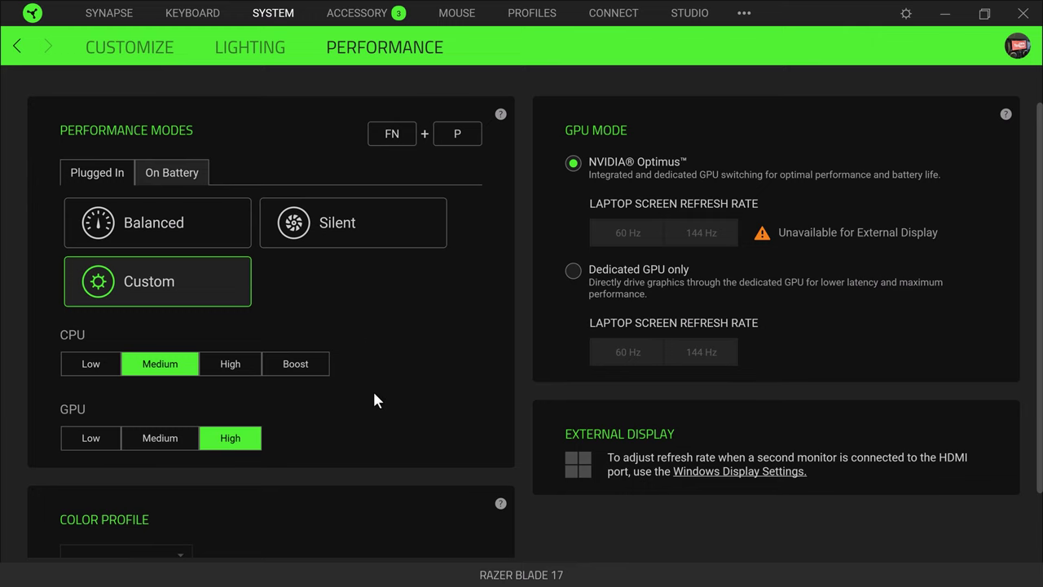
{"action": "scroll", "coordinate": [374, 400], "scroll_direction": "down", "scroll_amount": 1}
{"action": "scroll", "coordinate": [374, 400], "scroll_direction": "down", "scroll_amount": 1}
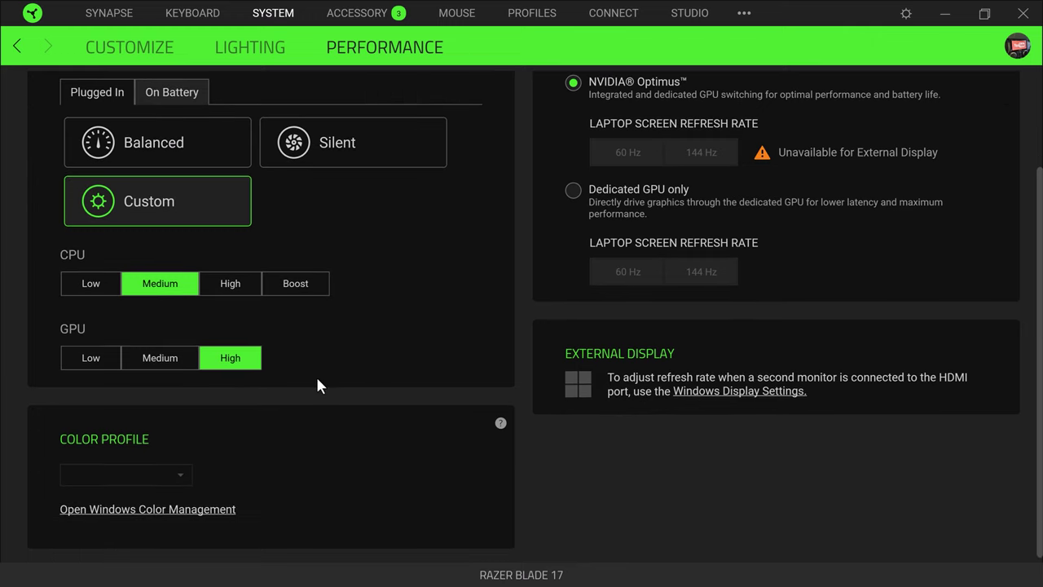
{"action": "scroll", "coordinate": [316, 383], "scroll_direction": "up", "scroll_amount": 3}
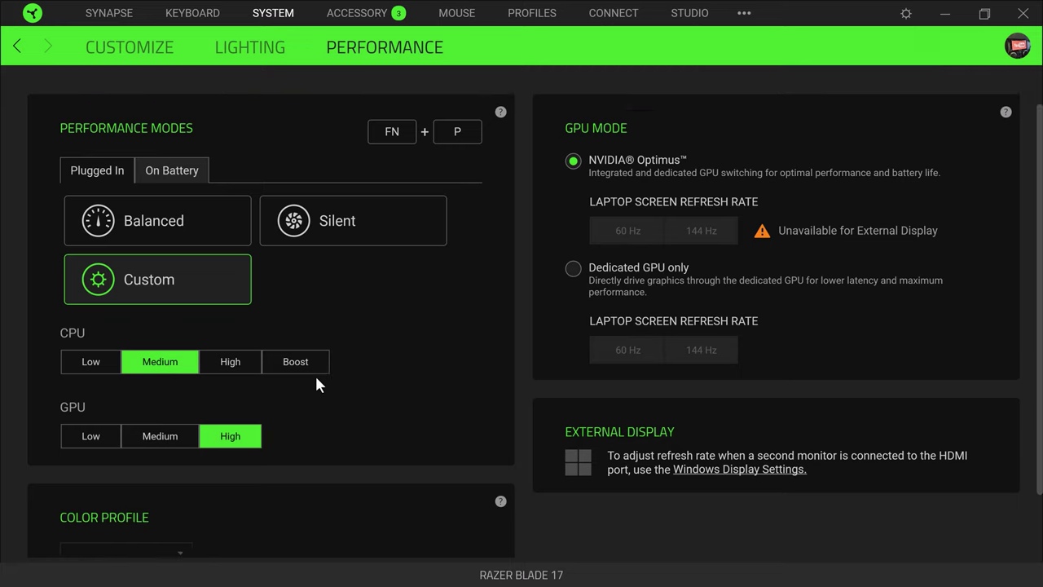
{"action": "left_click", "coordinate": [89, 211]}
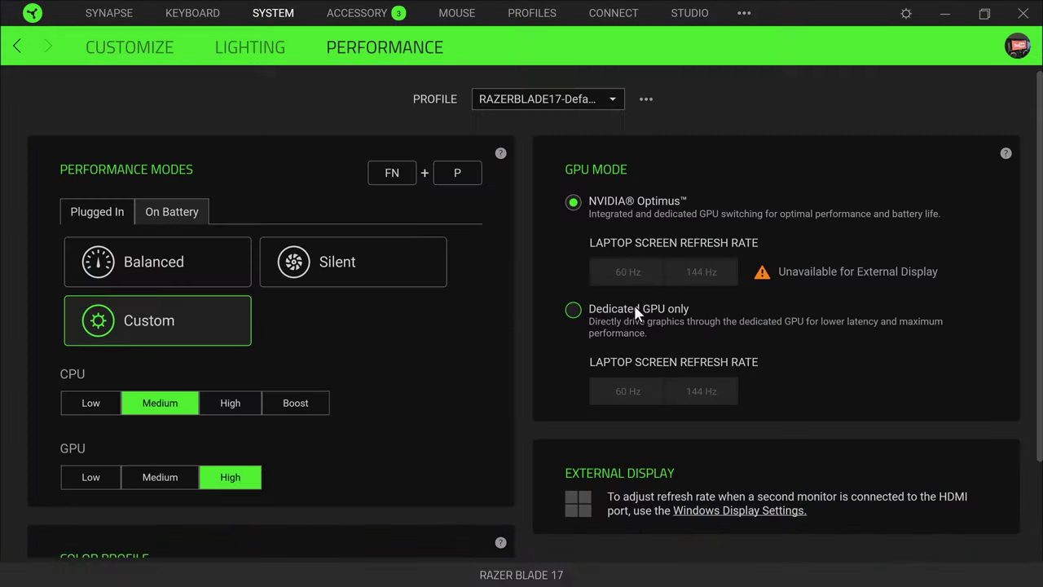
Try to switch the GPU mode to Dedicated GPU only, and cancel the restart
{"action": "left_click", "coordinate": [593, 312]}
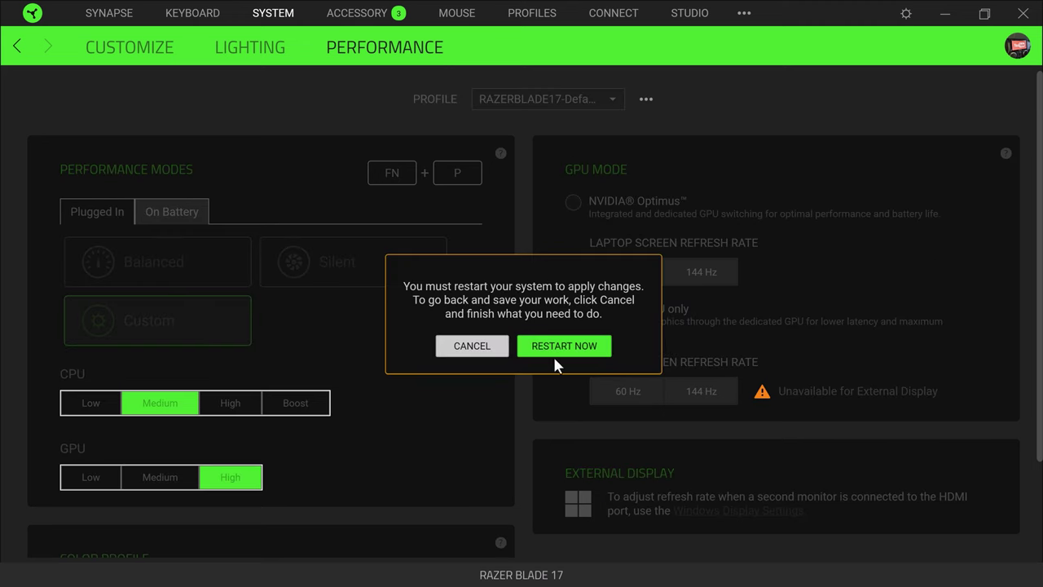
{"action": "left_click", "coordinate": [471, 347]}
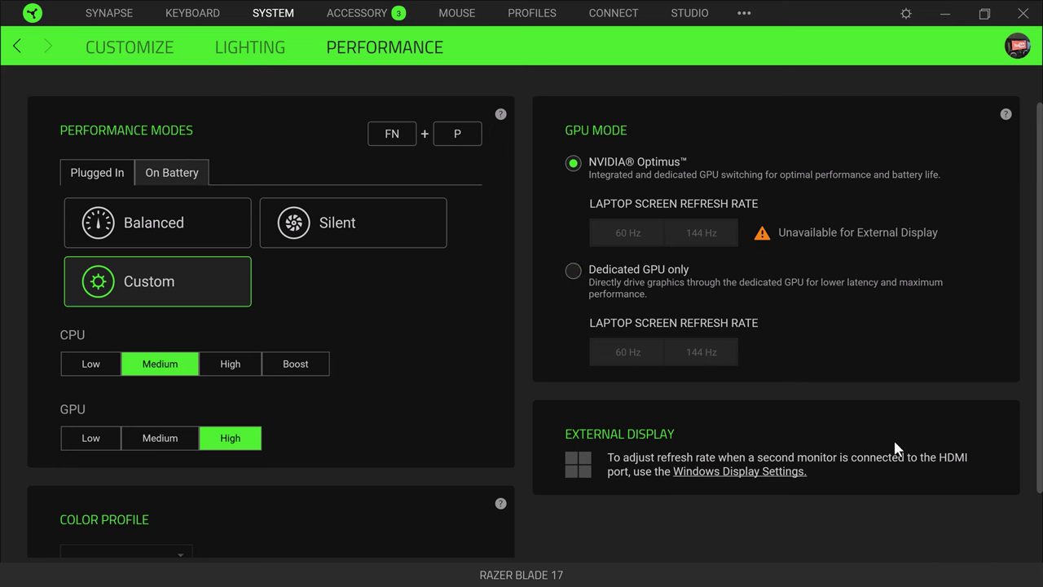
Minimize Synapse to check the desktop's options, and reopen it to review the Razer Blade 17's performance settings
{"action": "left_click", "coordinate": [946, 13]}
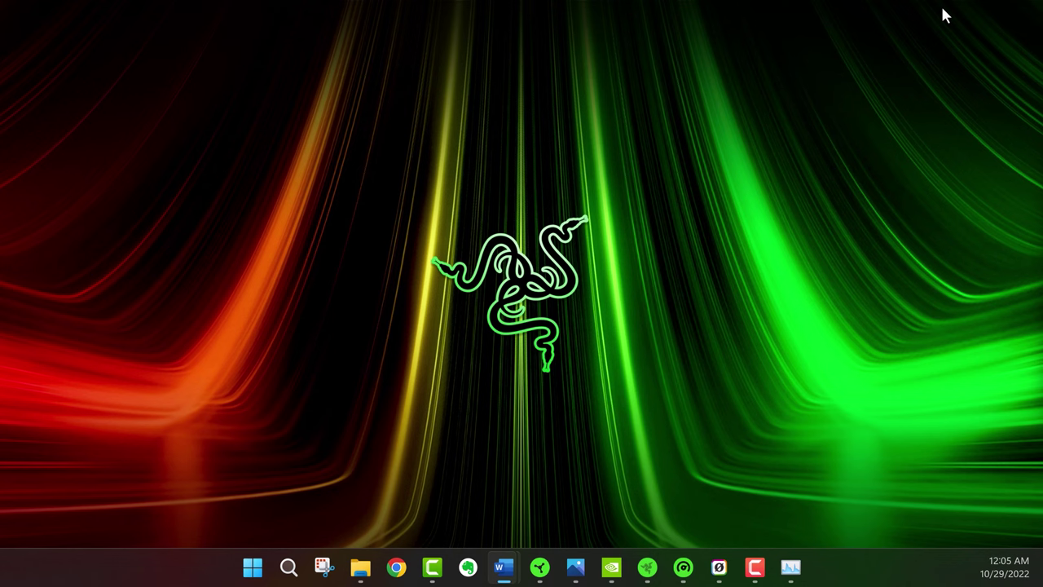
{"action": "right_click", "coordinate": [735, 190]}
{"action": "left_click", "coordinate": [796, 353]}
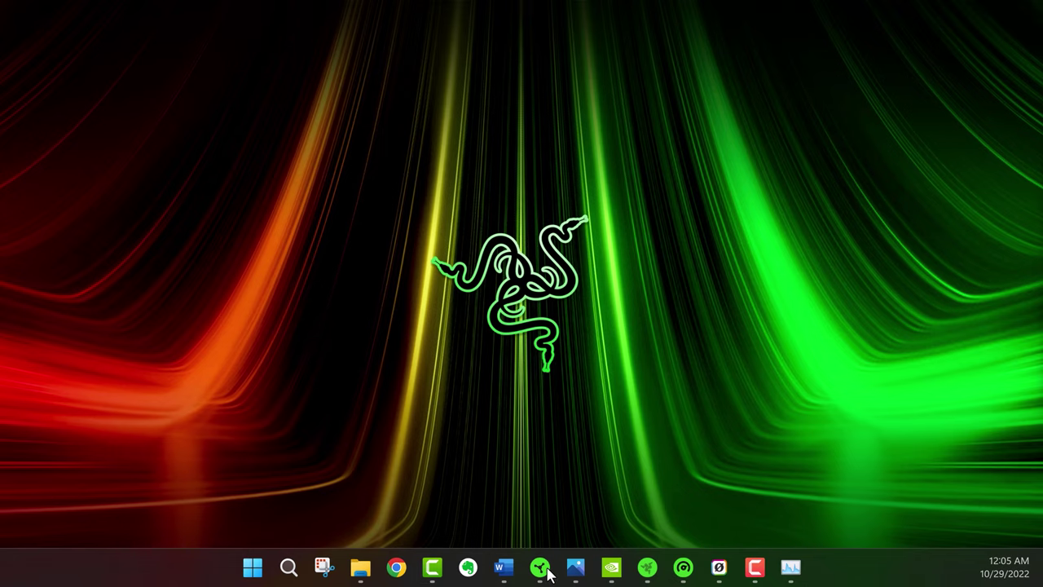
{"action": "left_click", "coordinate": [540, 565]}
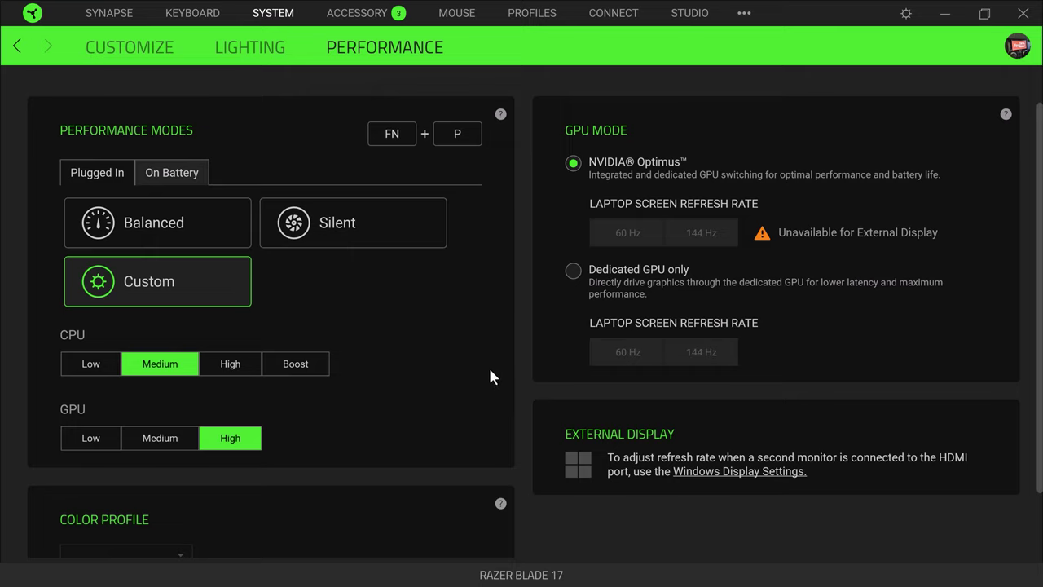
{"action": "scroll", "coordinate": [467, 358], "scroll_direction": "down", "scroll_amount": 1}
{"action": "scroll", "coordinate": [438, 356], "scroll_direction": "up", "scroll_amount": 2}
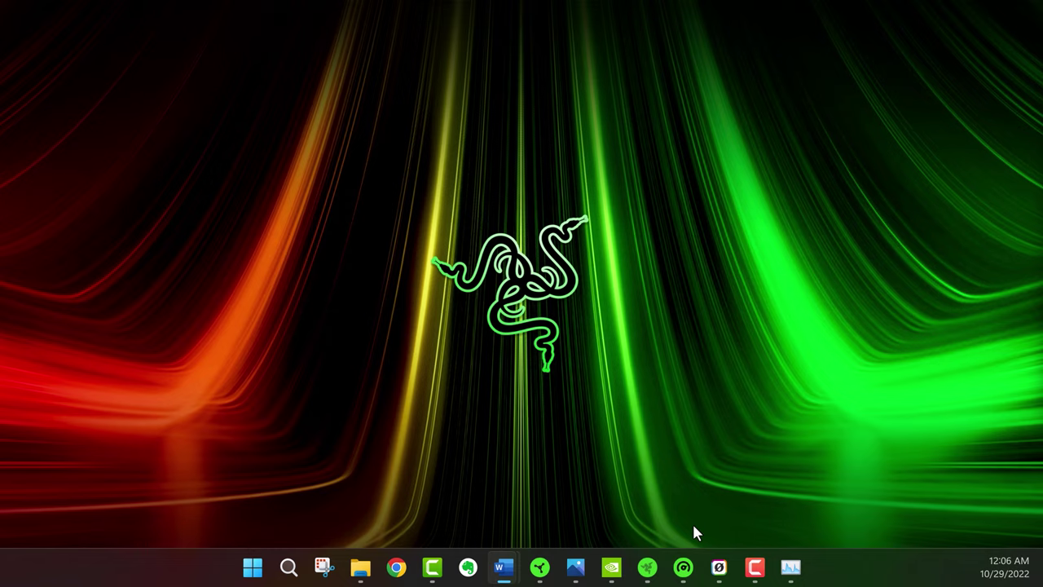
Switch to Razer Cortex and view its game boost and system clean features, the rig overview and the processor details
{"action": "left_click", "coordinate": [683, 568]}
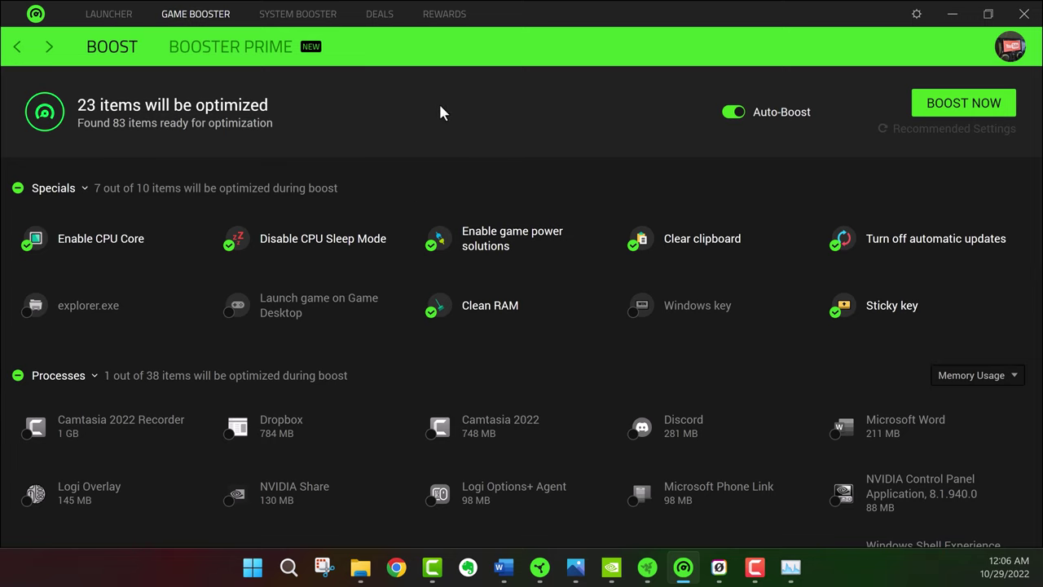
{"action": "left_click", "coordinate": [306, 14]}
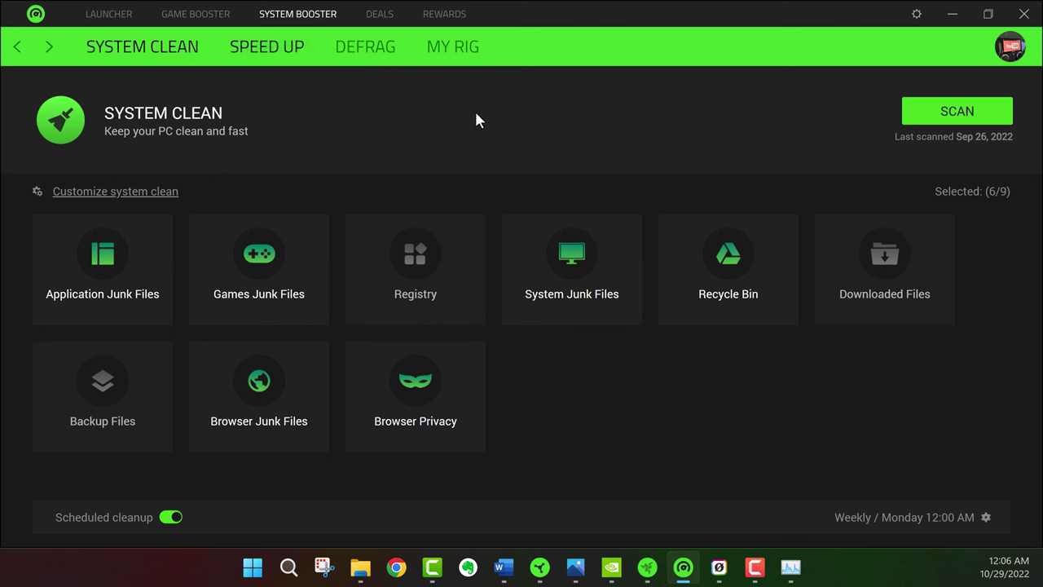
{"action": "left_click", "coordinate": [447, 59]}
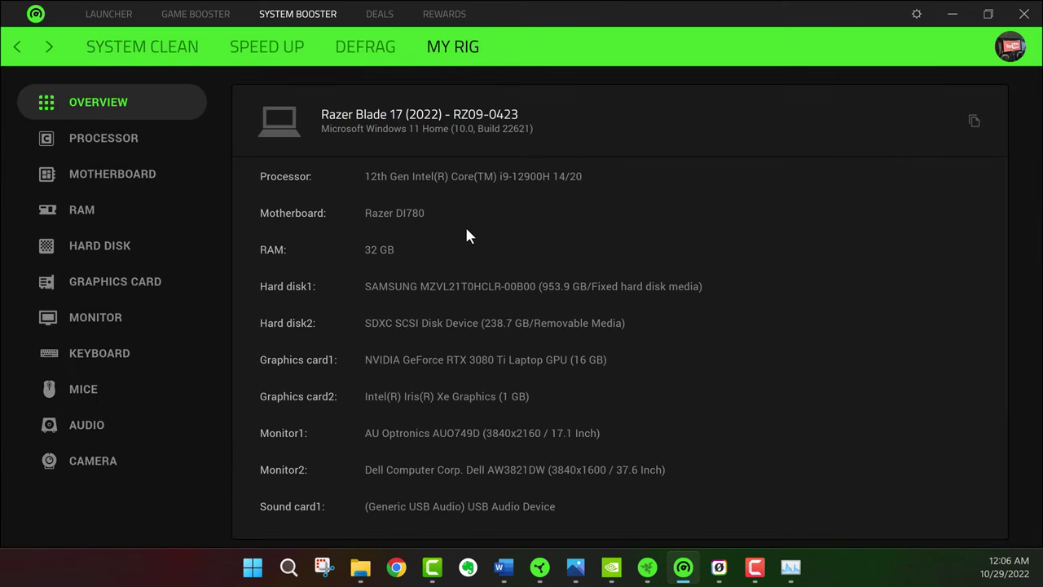
{"action": "left_click", "coordinate": [116, 148]}
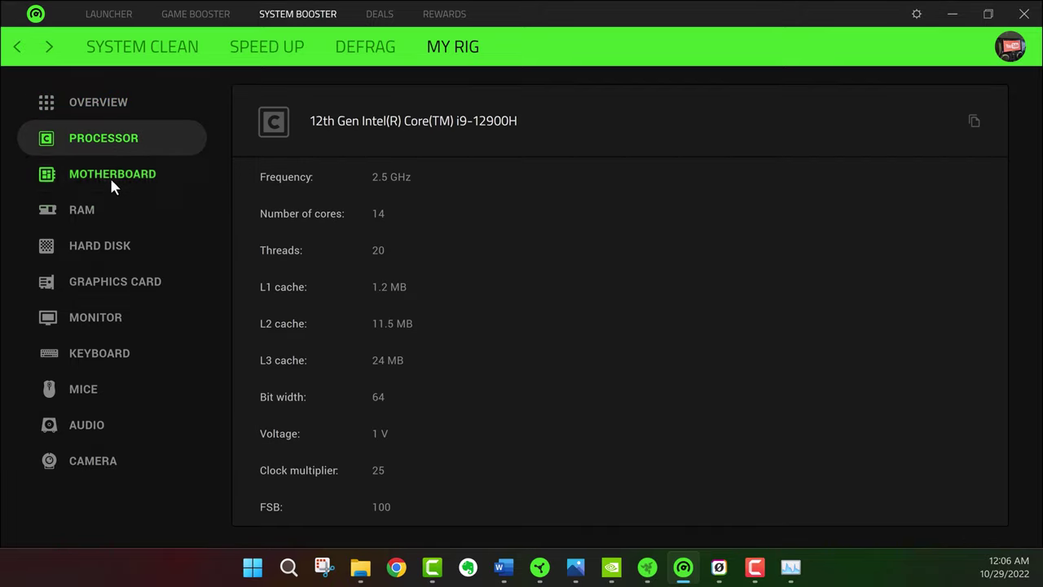
View the rig's motherboard, RAM, hard disk, graphics card and monitor details
{"action": "left_click", "coordinate": [111, 178]}
{"action": "left_click", "coordinate": [114, 211]}
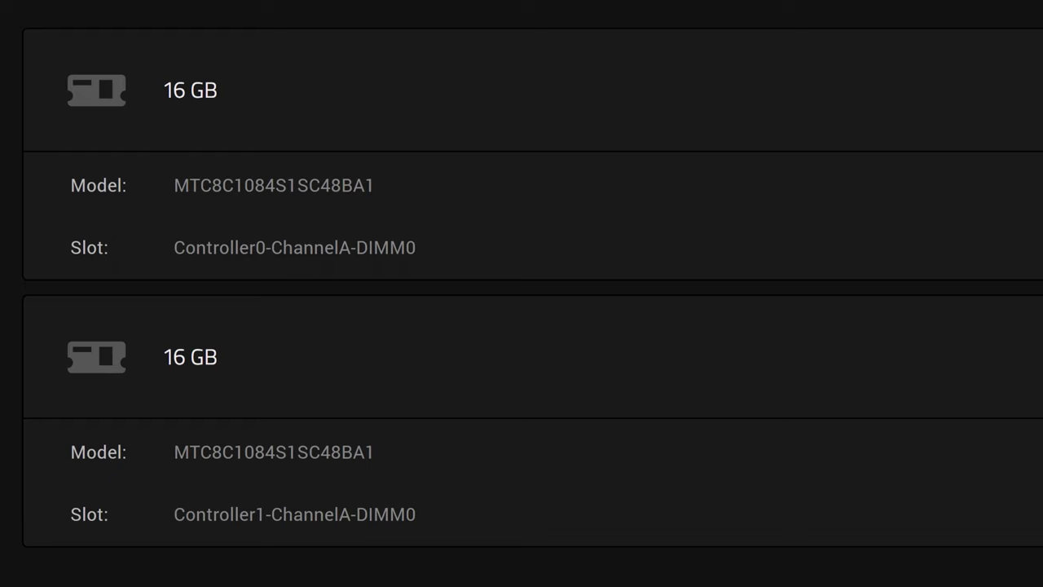
{"action": "left_click", "coordinate": [34, 237]}
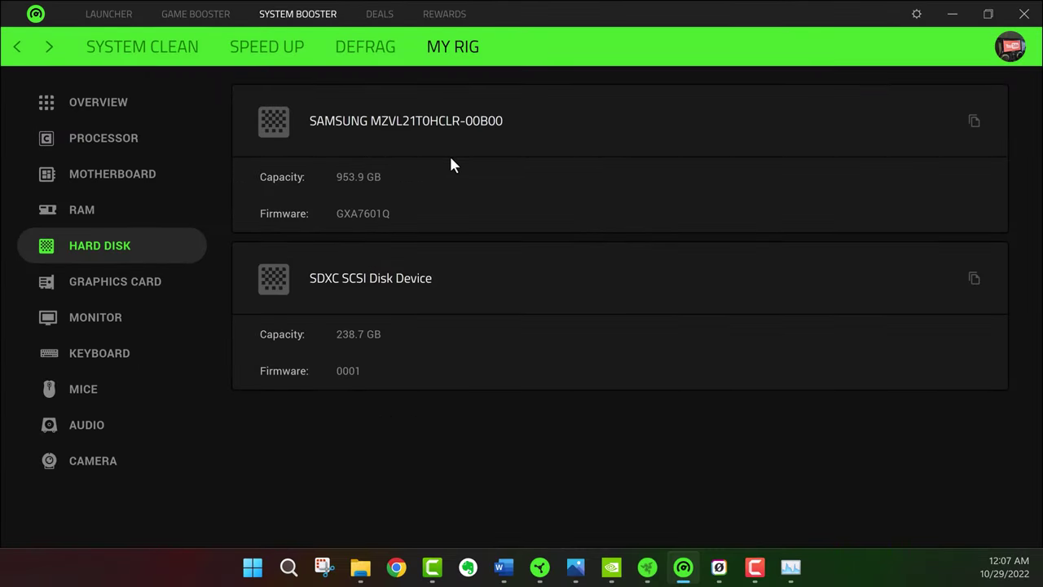
{"action": "left_click", "coordinate": [117, 283]}
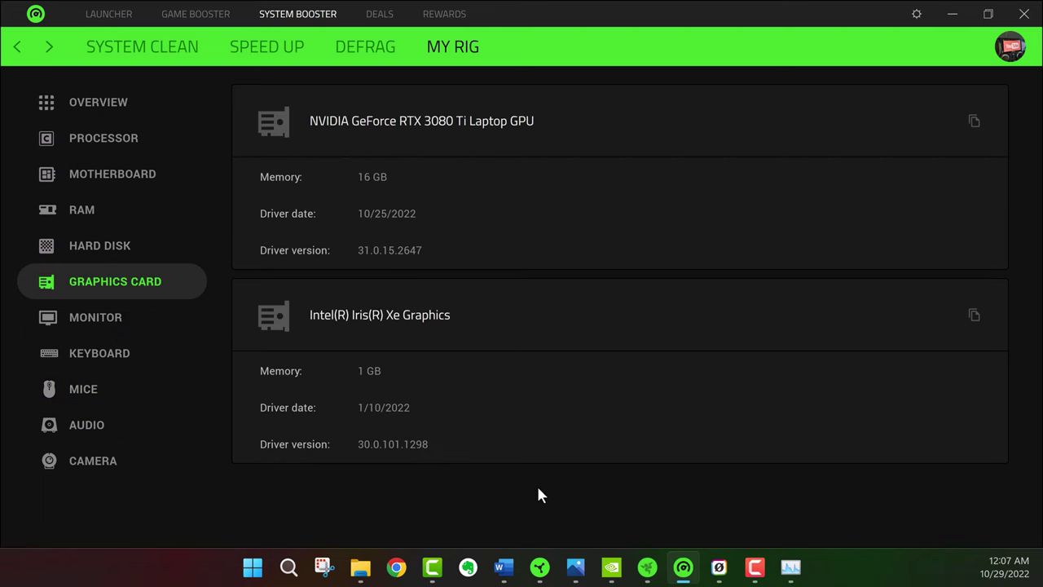
{"action": "left_click", "coordinate": [93, 318]}
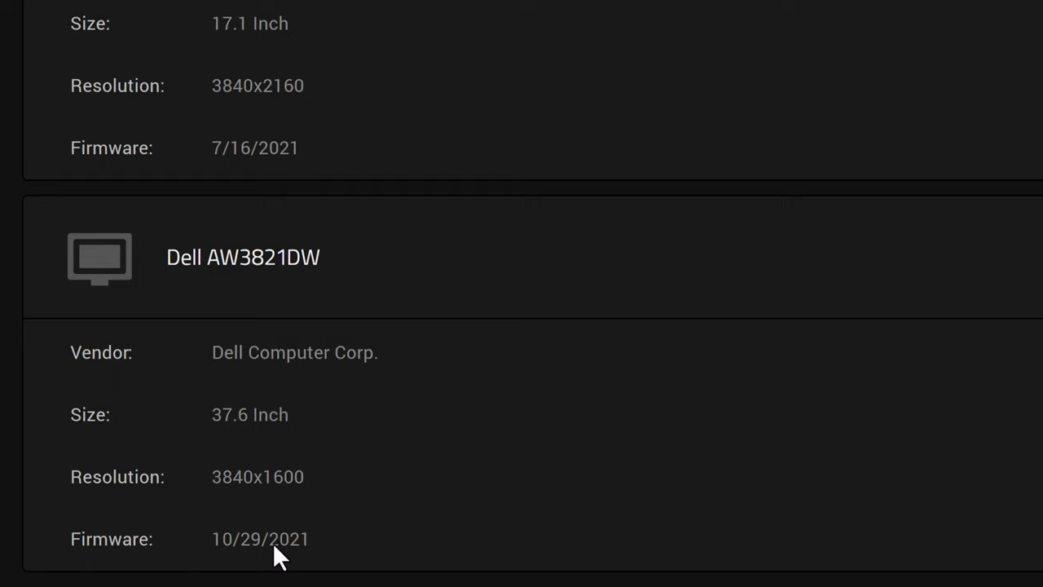
Look through the rig's connected keyboards, mice, audio devices and cameras
{"action": "left_click", "coordinate": [106, 351]}
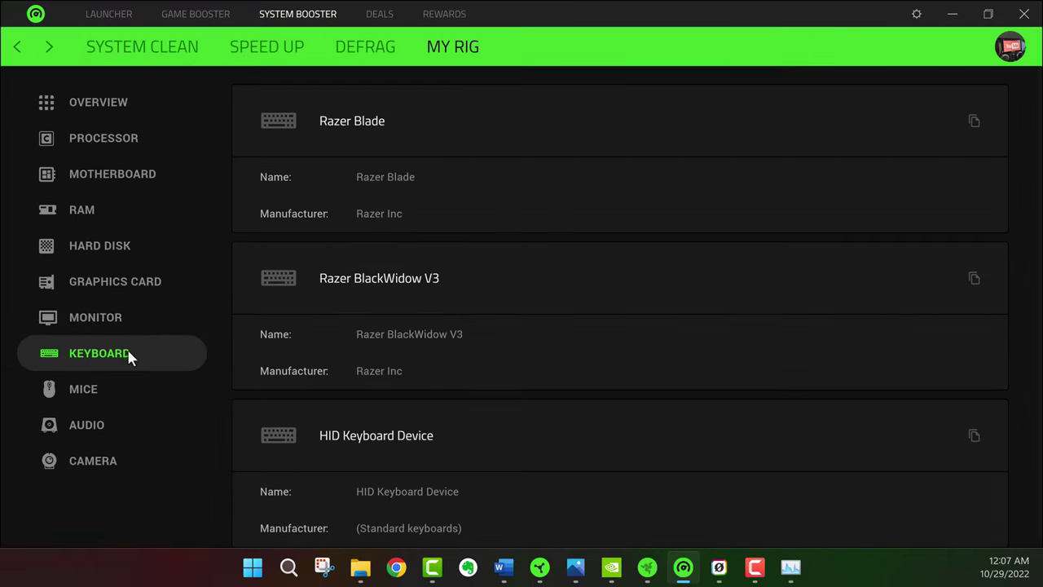
{"action": "scroll", "coordinate": [446, 259], "scroll_direction": "down", "scroll_amount": 1}
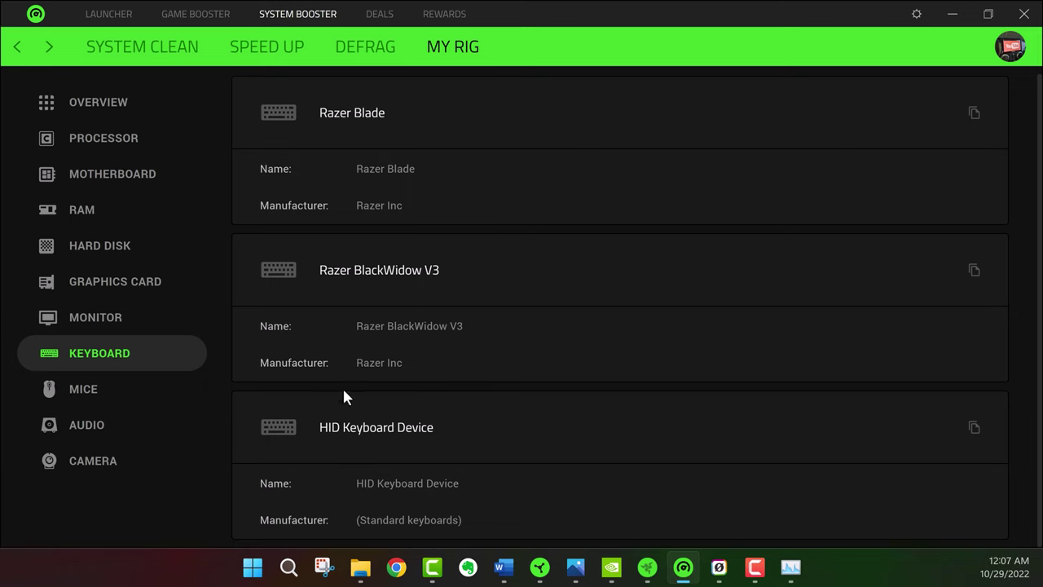
{"action": "scroll", "coordinate": [343, 397], "scroll_direction": "down", "scroll_amount": 3}
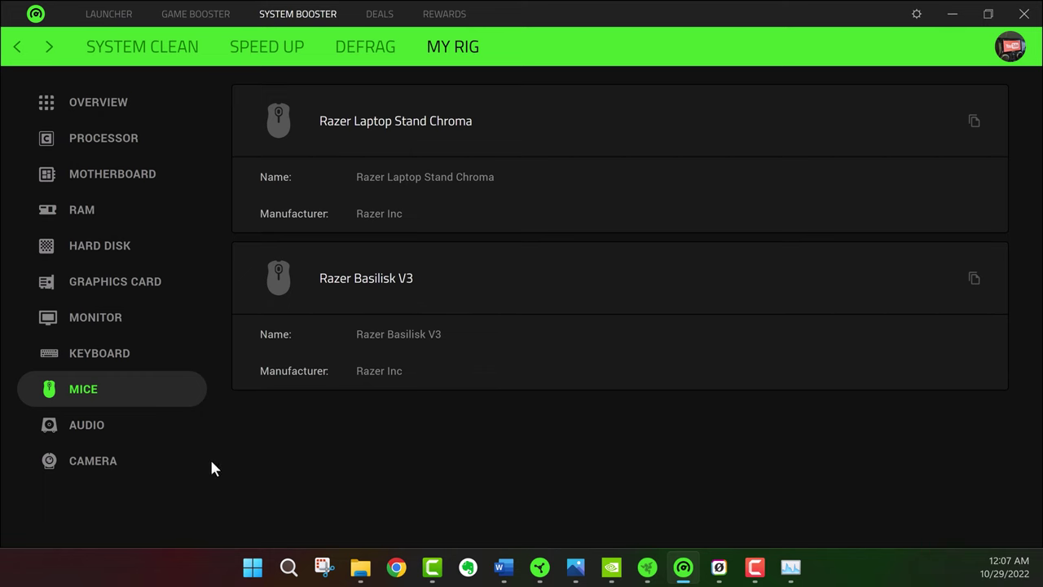
{"action": "left_click", "coordinate": [90, 425]}
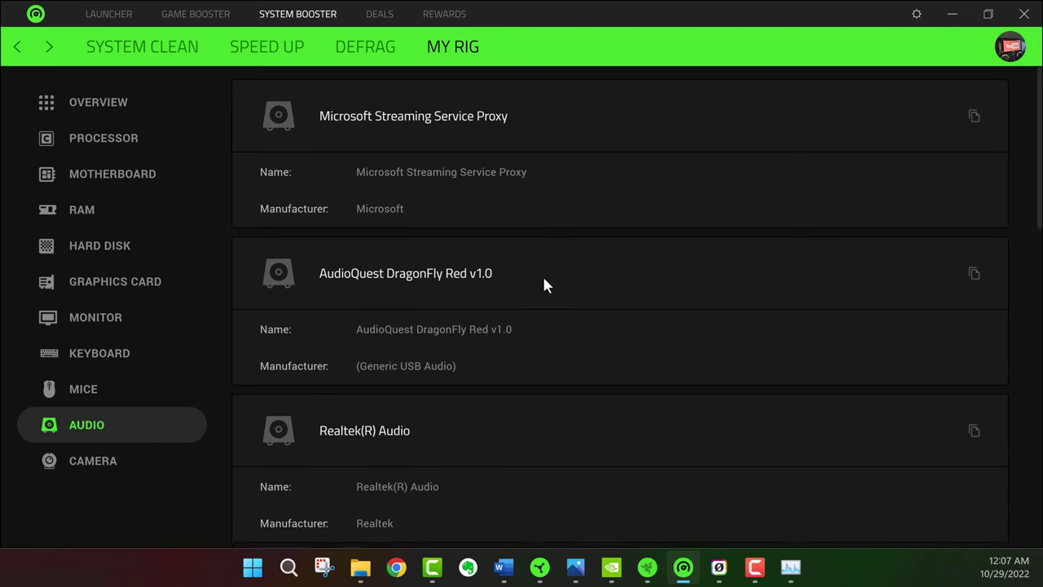
{"action": "scroll", "coordinate": [556, 388], "scroll_direction": "down", "scroll_amount": 6}
{"action": "scroll", "coordinate": [554, 395], "scroll_direction": "down", "scroll_amount": 5}
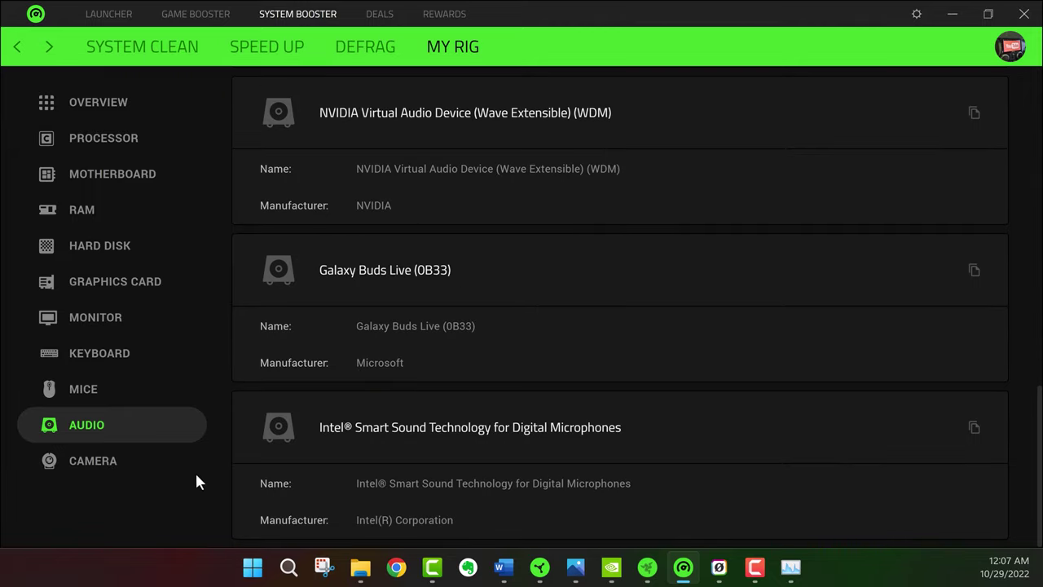
{"action": "left_click", "coordinate": [126, 459]}
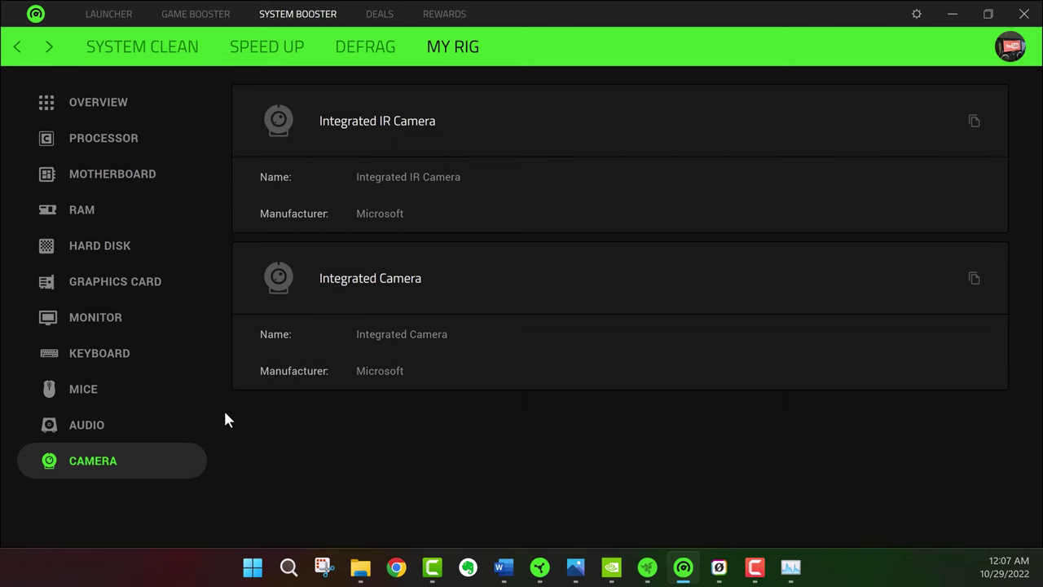
Return to the audio device list, and go back over the full rig overview
{"action": "left_click", "coordinate": [191, 424]}
{"action": "scroll", "coordinate": [456, 155], "scroll_direction": "up", "scroll_amount": 1}
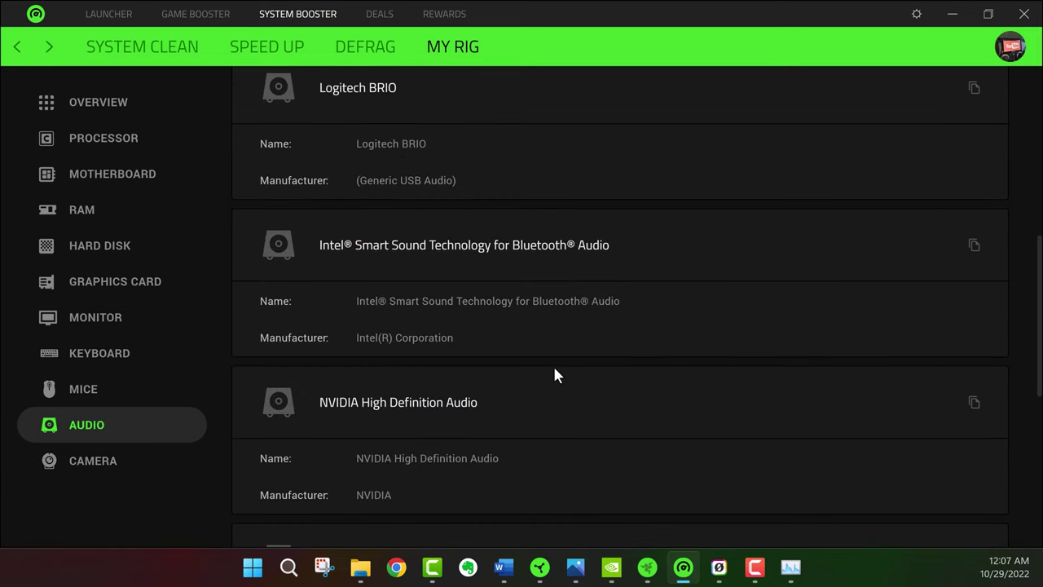
{"action": "scroll", "coordinate": [554, 375], "scroll_direction": "down", "scroll_amount": 1}
{"action": "scroll", "coordinate": [530, 365], "scroll_direction": "up", "scroll_amount": 10}
{"action": "left_click", "coordinate": [99, 98]}
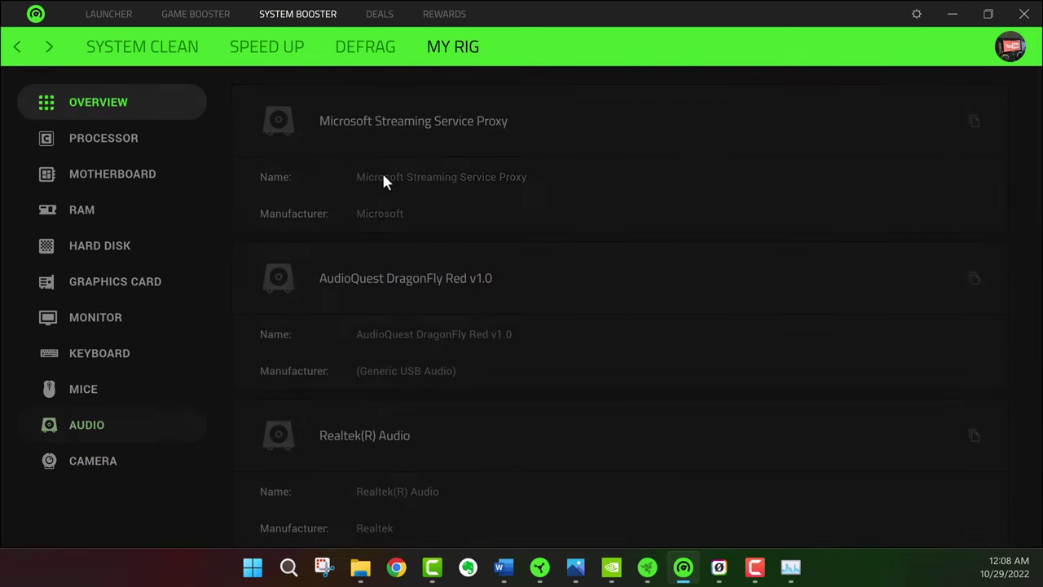
{"action": "scroll", "coordinate": [393, 274], "scroll_direction": "down", "scroll_amount": 3}
{"action": "scroll", "coordinate": [398, 283], "scroll_direction": "down", "scroll_amount": 3}
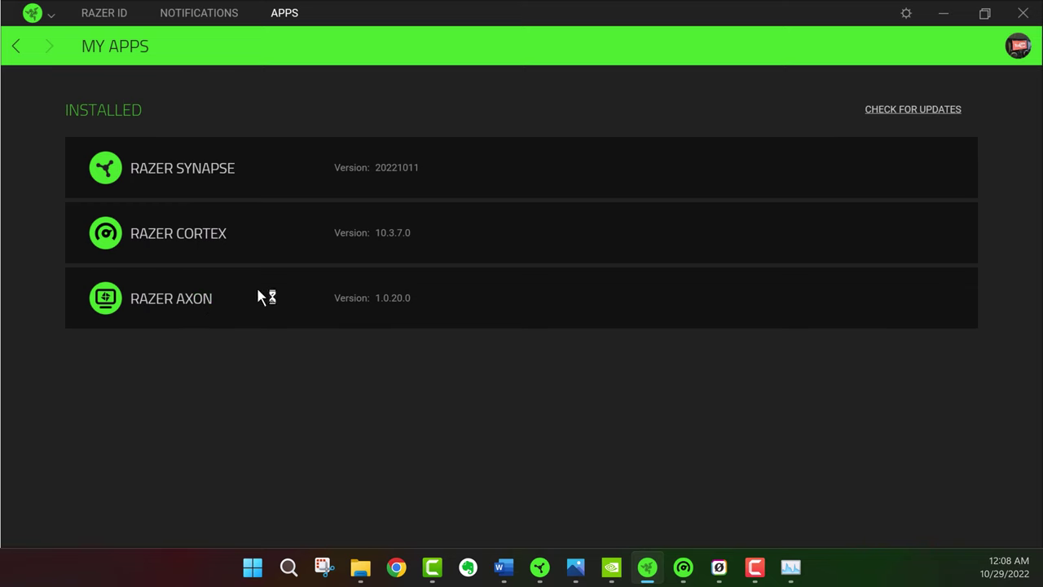
Check the installed Razer apps for updates, and minimize the Razer app list and the Axon wallpaper window
{"action": "left_click", "coordinate": [892, 110]}
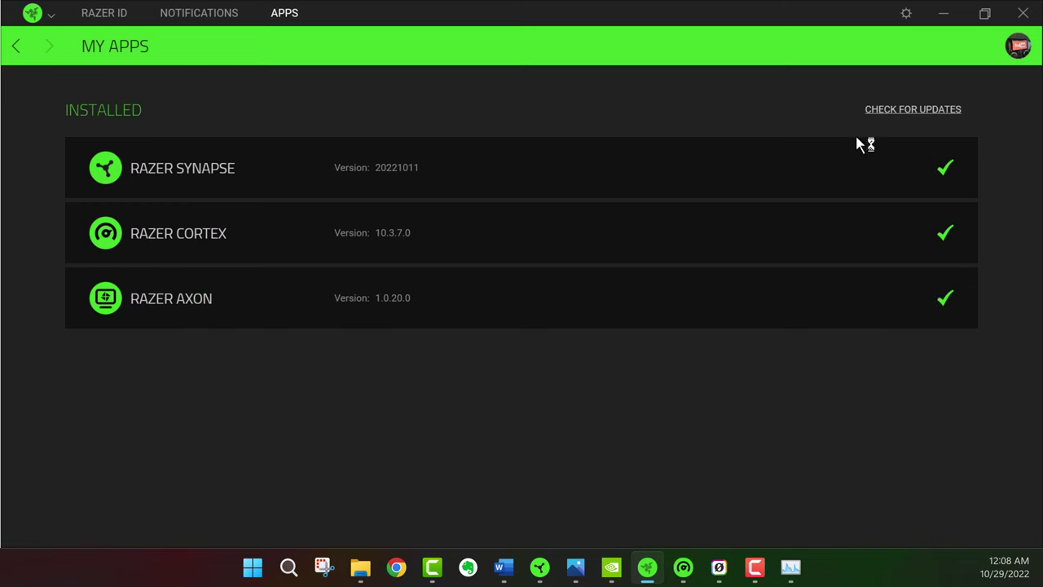
{"action": "left_click", "coordinate": [943, 16]}
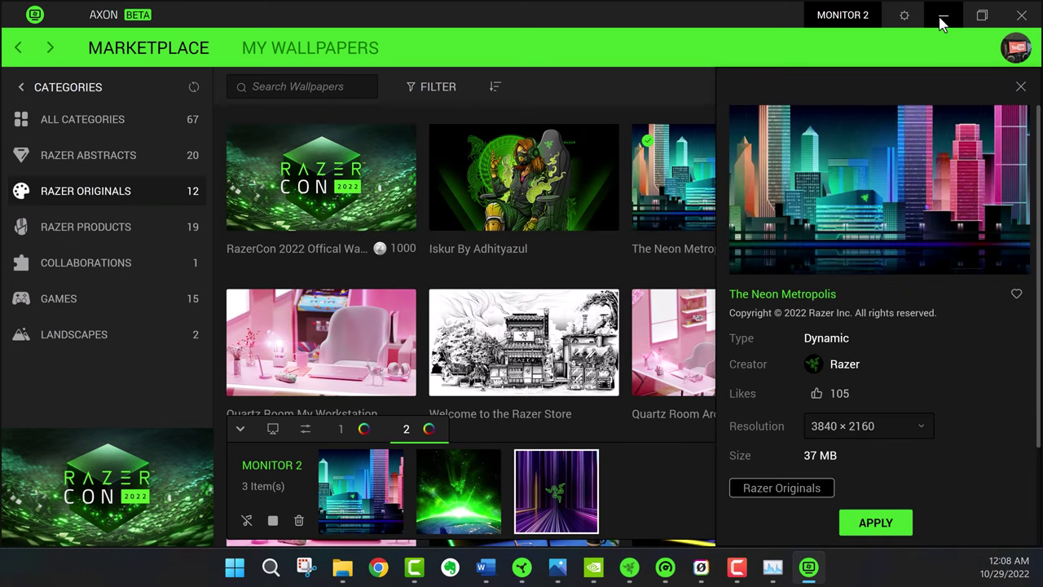
{"action": "left_click", "coordinate": [943, 16]}
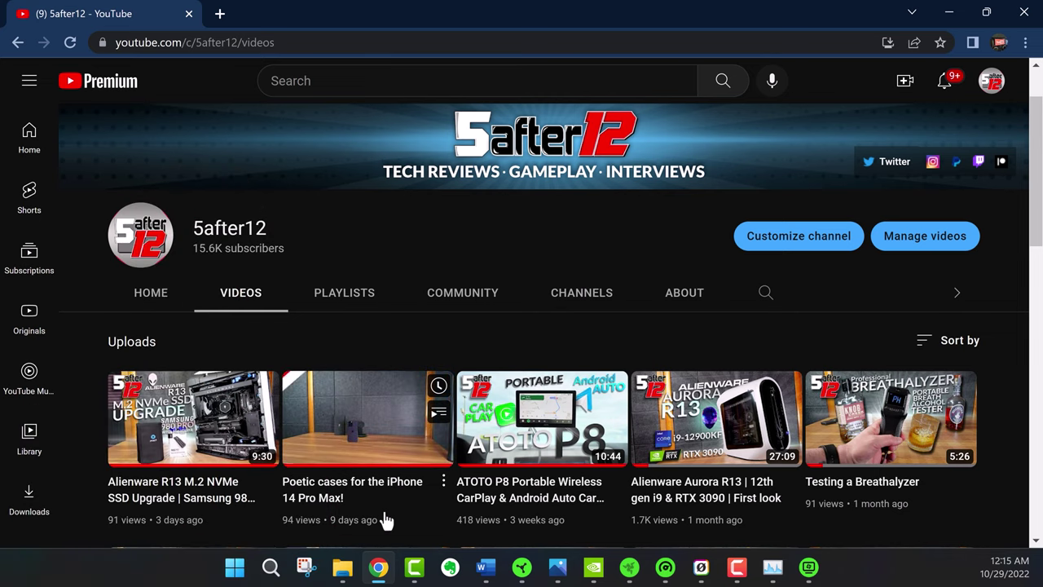
Browse the uploaded videos on the 5after12 YouTube channel in Chrome
{"action": "scroll", "coordinate": [375, 517], "scroll_direction": "down", "scroll_amount": 3}
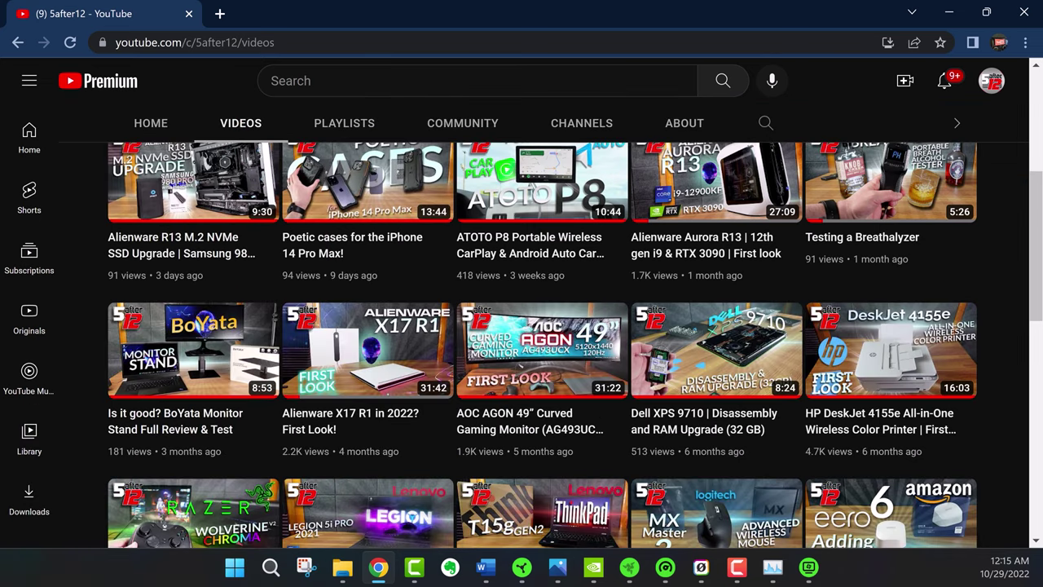